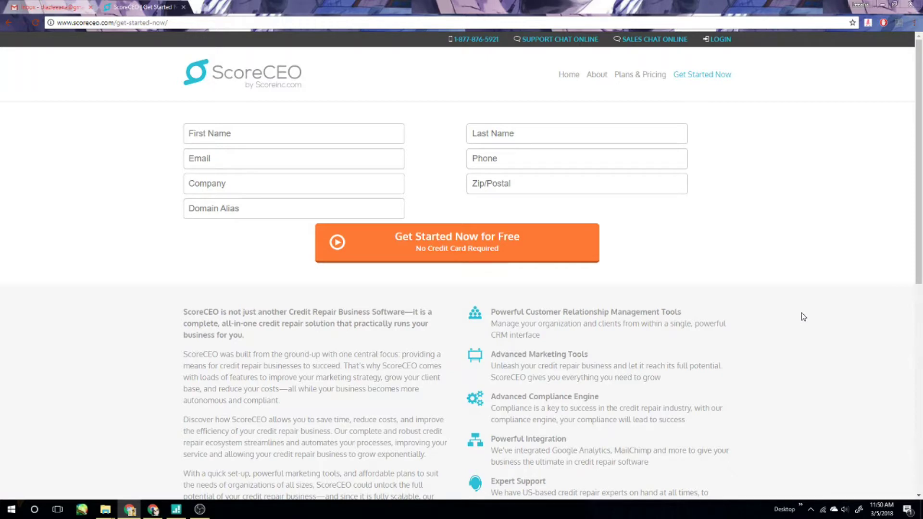
# Enter the contact's first name, last name and e-mail address in the sign-up form.
pyautogui.click(282, 131)
pyautogui.write('Leeana')
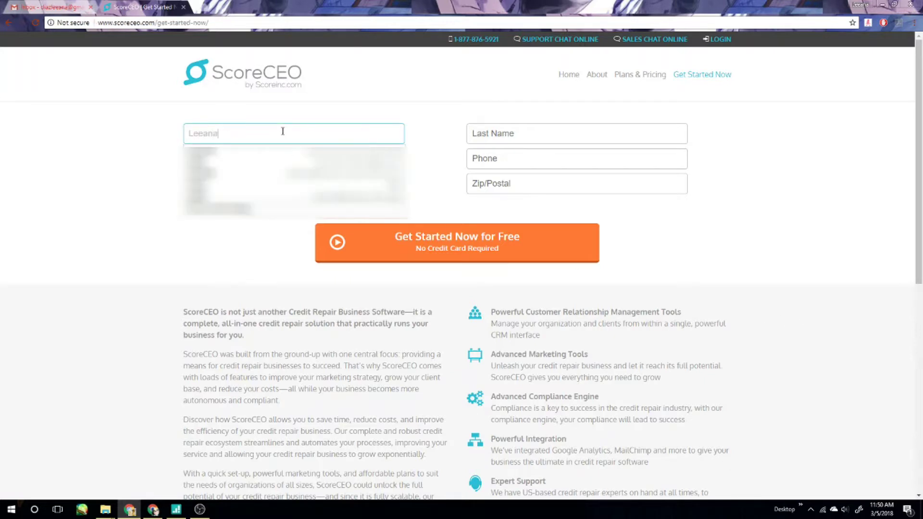
pyautogui.press('Tab')
pyautogui.click(283, 131)
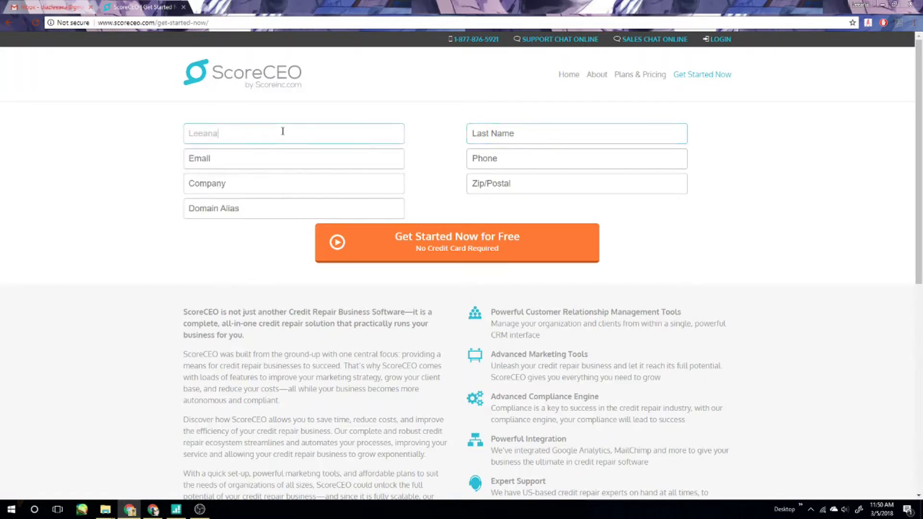
pyautogui.click(548, 125)
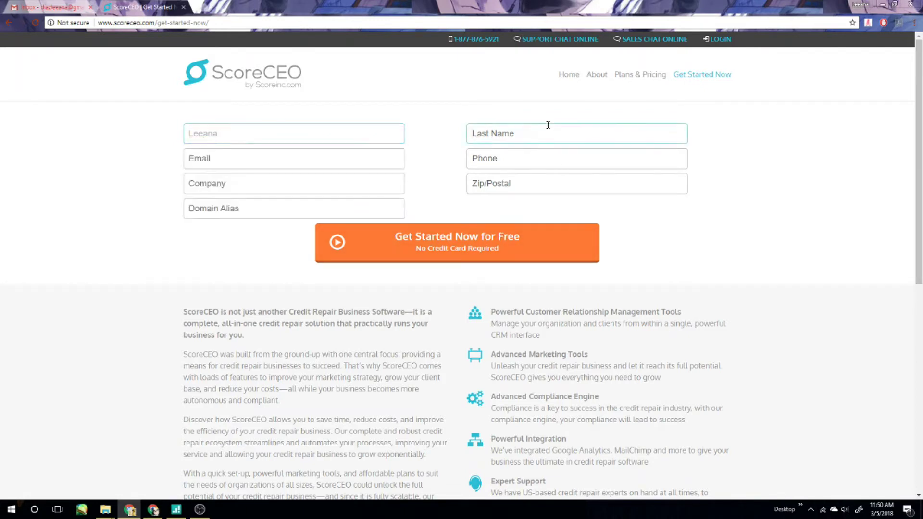
pyautogui.press('Down')
pyautogui.press('Tab')
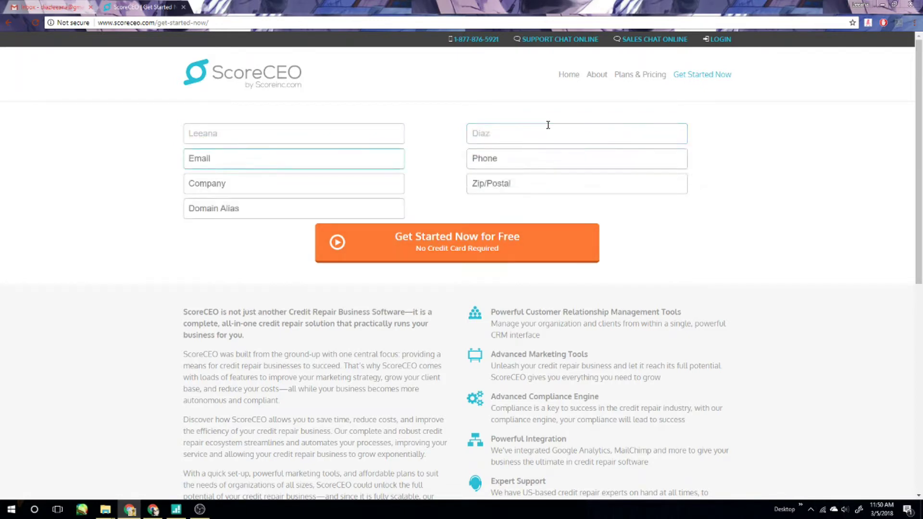
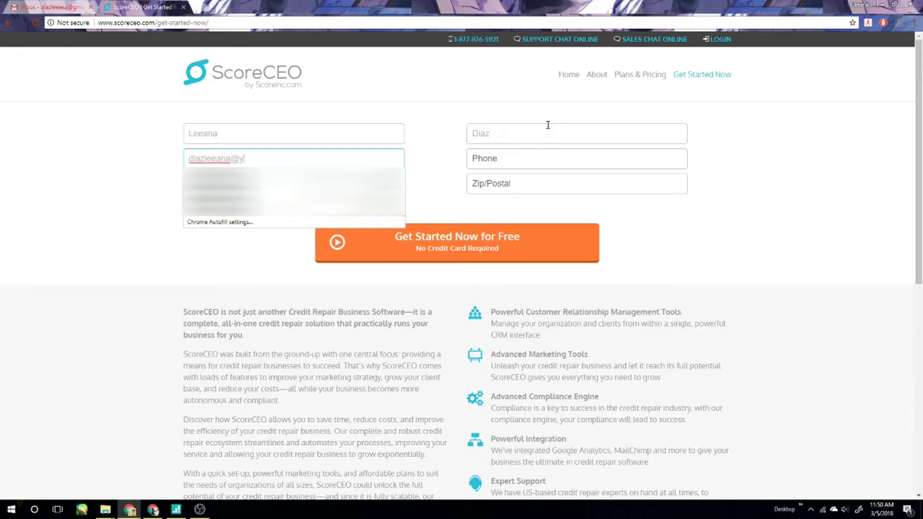
# Fill in the phone number, company Test Company Portal, zip code and domain alias testcompanyportal.
pyautogui.click(549, 162)
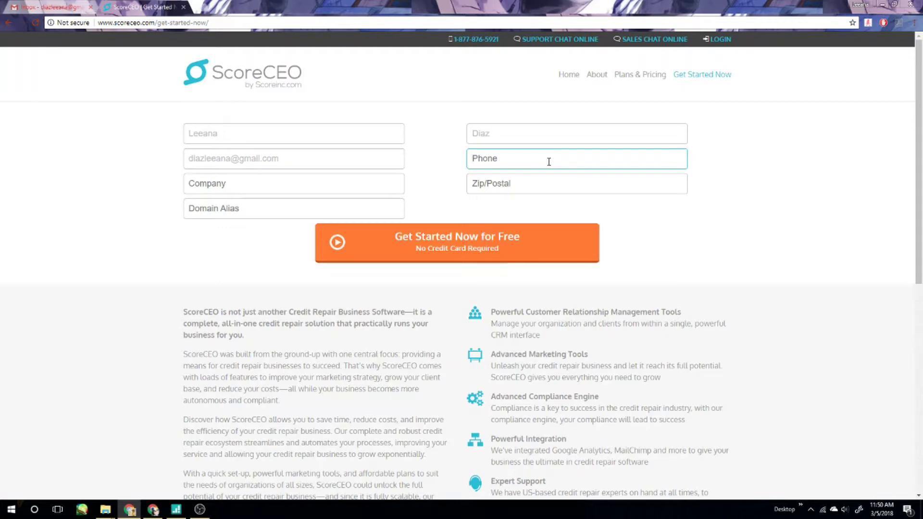
pyautogui.click(337, 185)
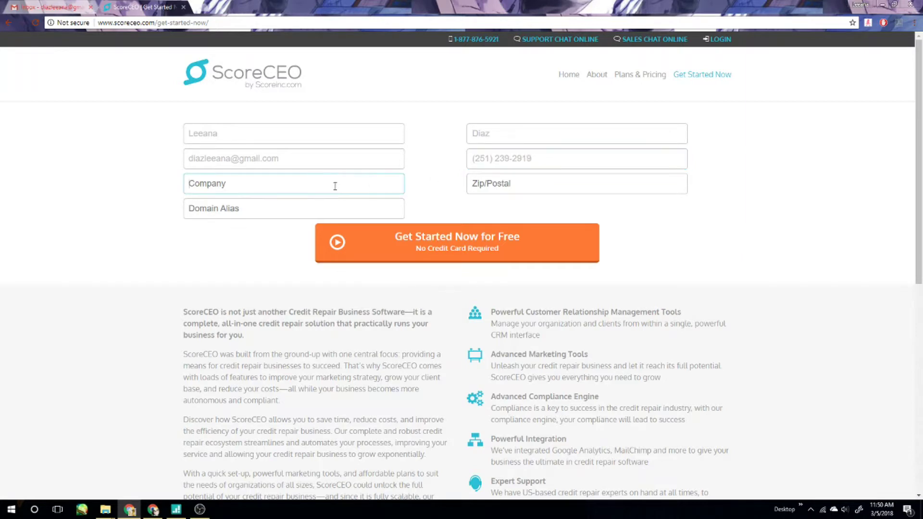
pyautogui.write('Test Company Portal')
pyautogui.press('Tab')
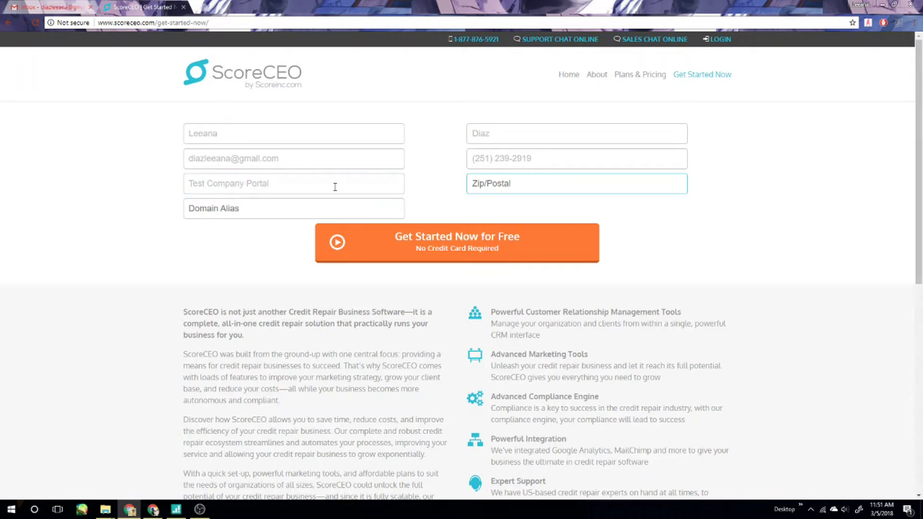
pyautogui.write('85706')
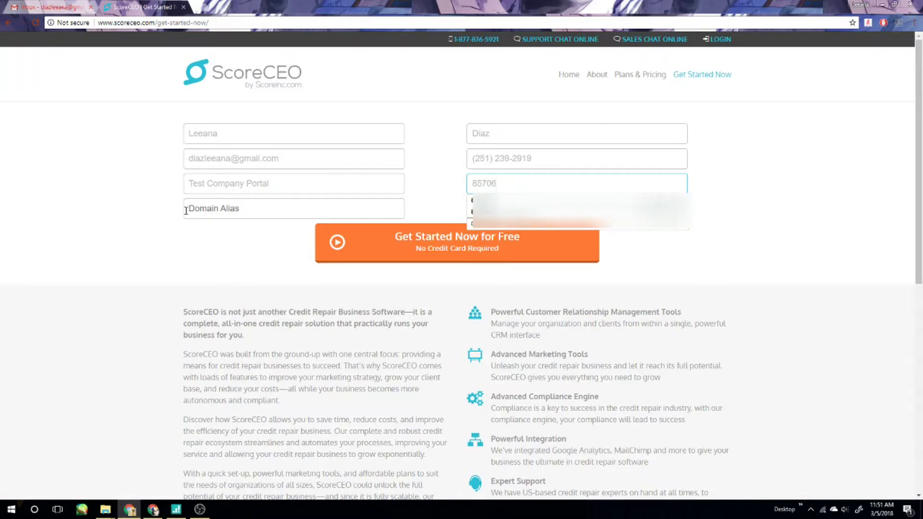
pyautogui.click(240, 213)
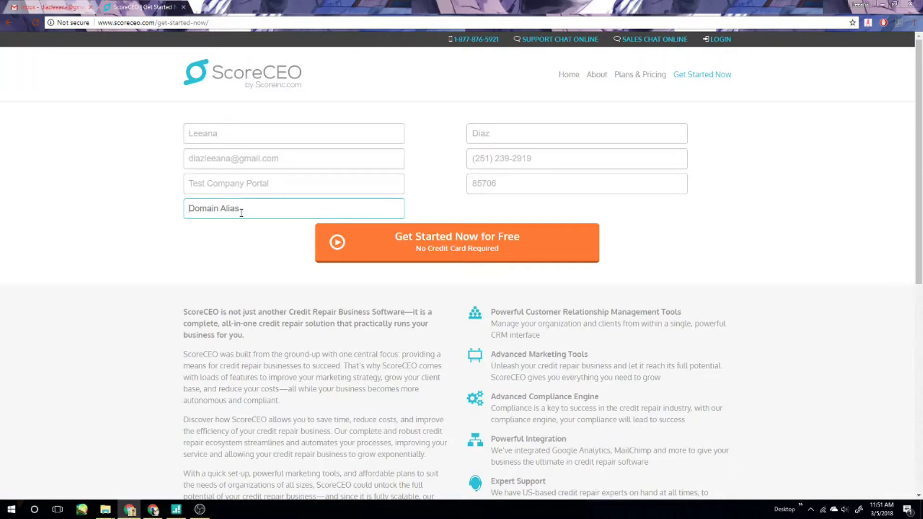
pyautogui.write('testcompanyportal')
# Submit the free-trial sign-up and switch to the Gmail inbox.
pyautogui.click(472, 247)
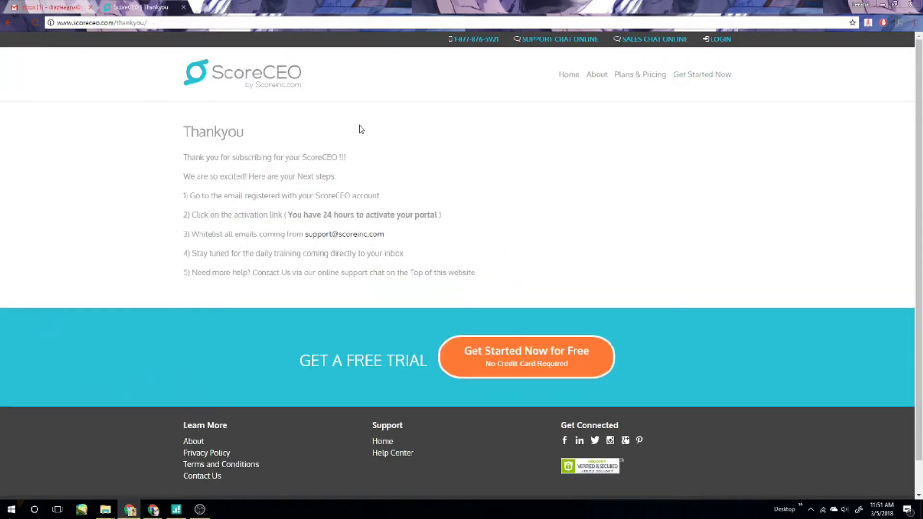
pyautogui.click(45, 8)
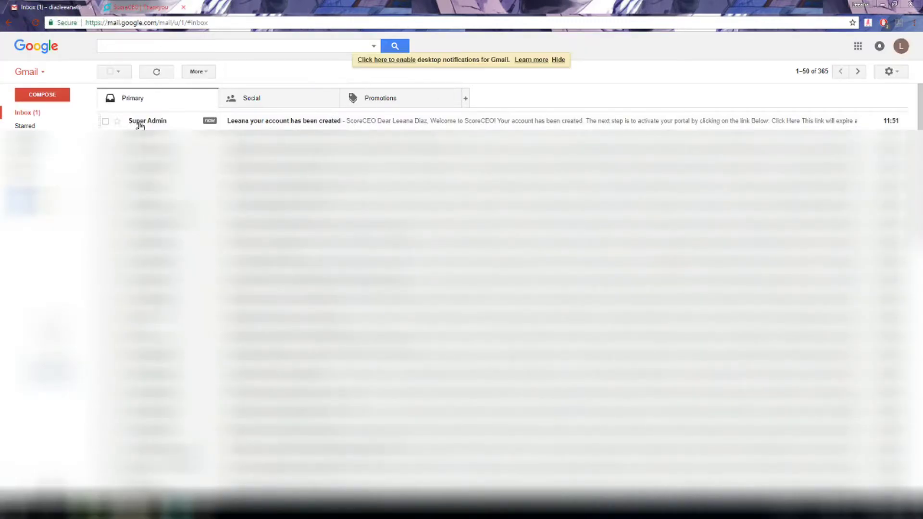
# Open ScoreCEO's 'your account has been created' e-mail and follow its activation link.
pyautogui.click(351, 124)
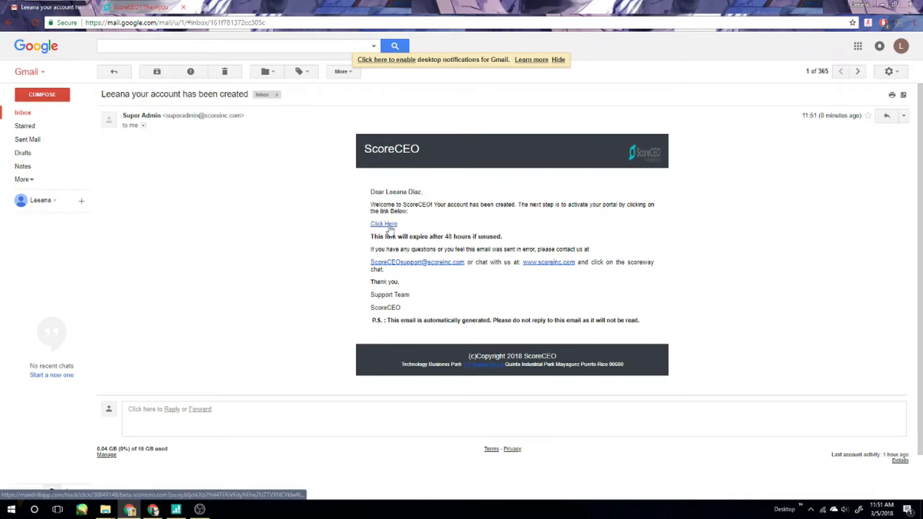
pyautogui.click(389, 224)
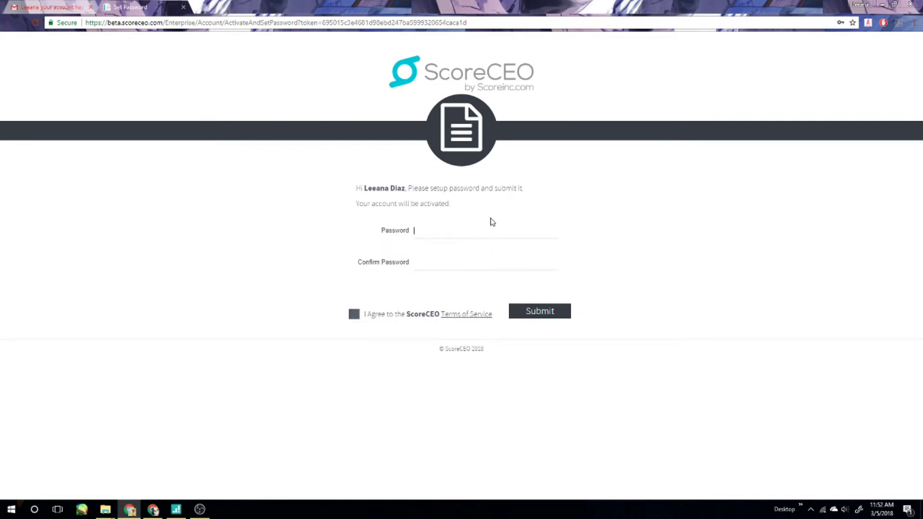
# Set and confirm the portal password, accept the Terms of Service, activate, and go to login.
pyautogui.write('•••••••••••••')
pyautogui.press('Tab')
pyautogui.write('•••••••••••••')
pyautogui.click(354, 317)
pyautogui.click(534, 312)
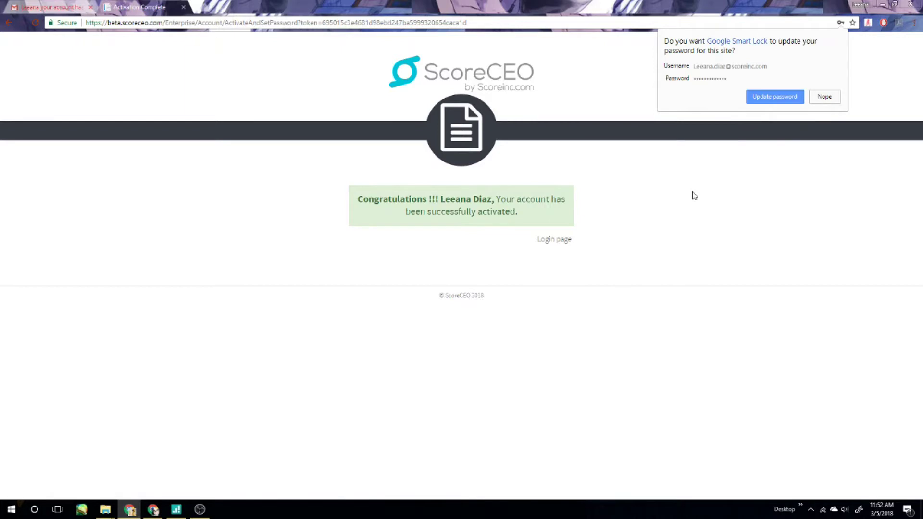
pyautogui.click(549, 242)
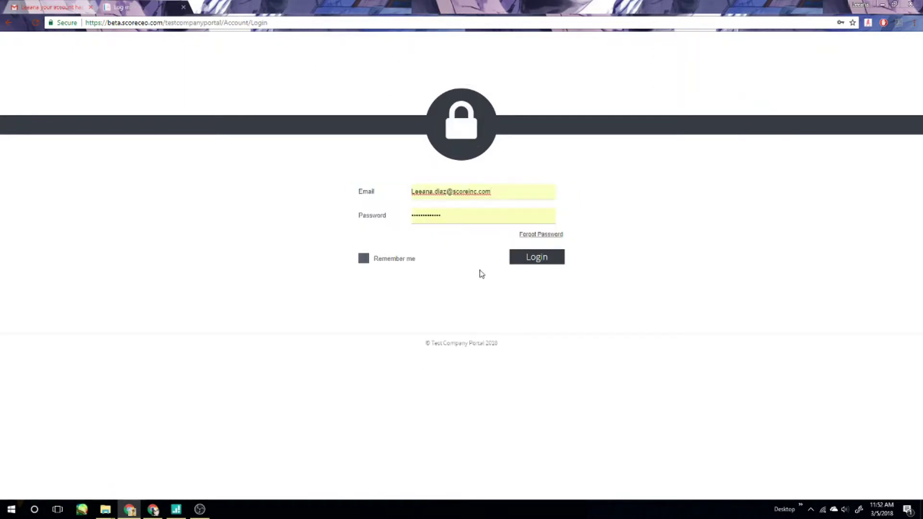
# Replace the prefilled login e-mail with the account's address and enter the password.
pyautogui.hotkey('ctrl', 'a')
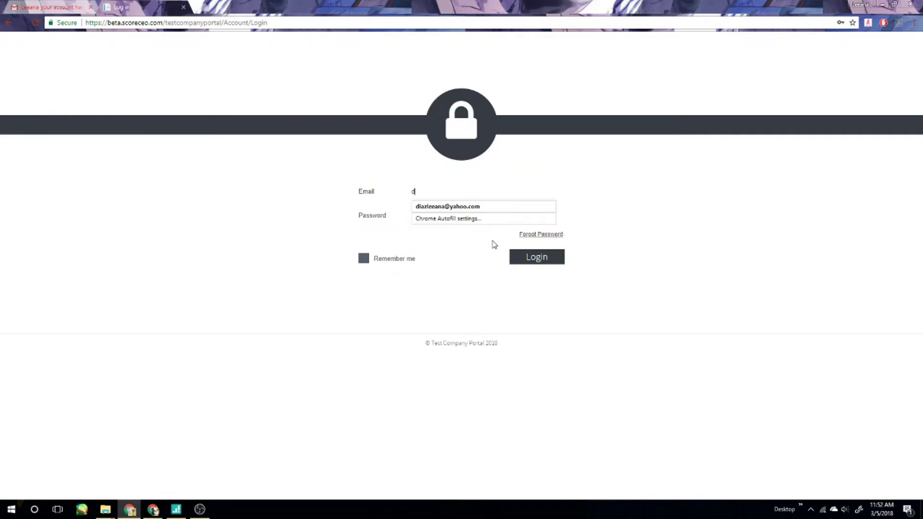
pyautogui.press('Tab')
pyautogui.write('p')
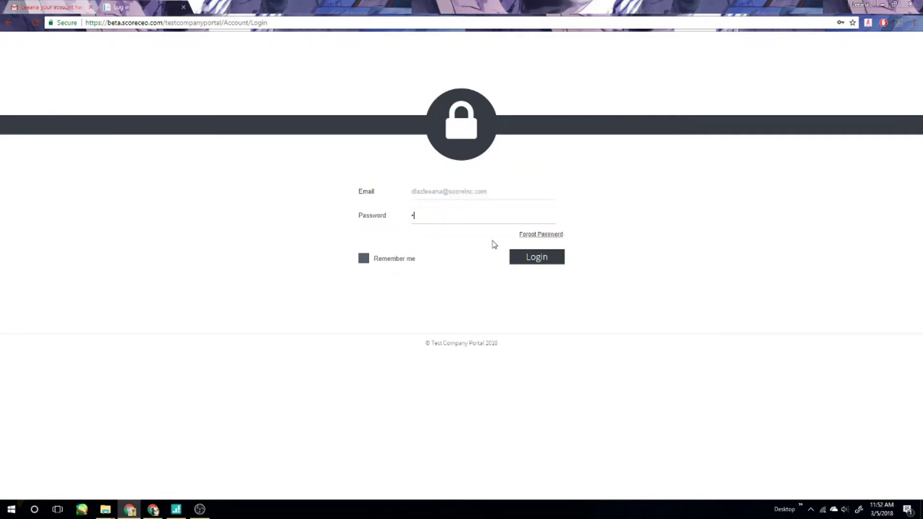
pyautogui.write('********')
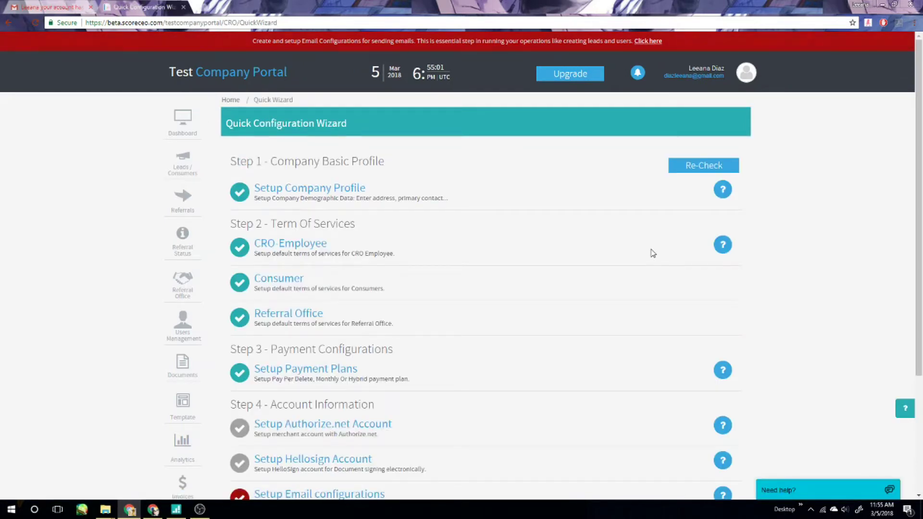
# Open Setup Authorize.net Account from the Quick Configuration Wizard.
pyautogui.scroll(-1, 608, 208)
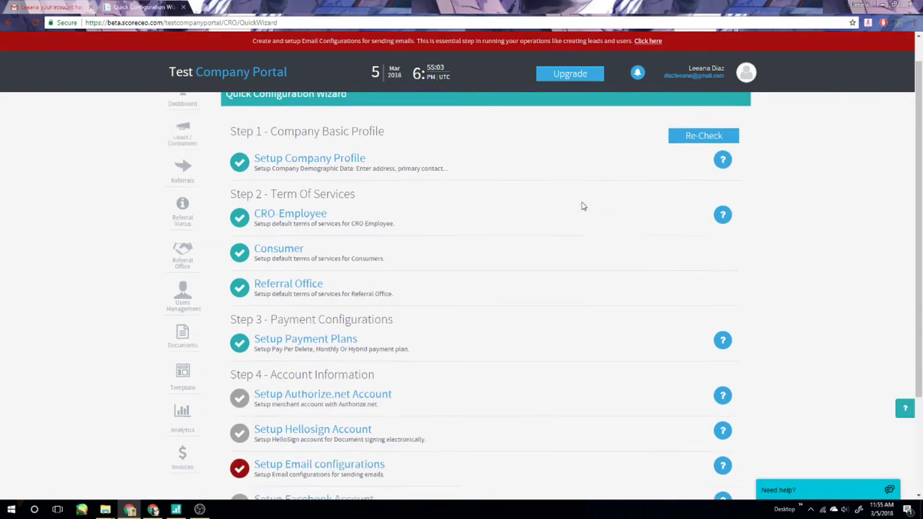
pyautogui.scroll(-3, 538, 160)
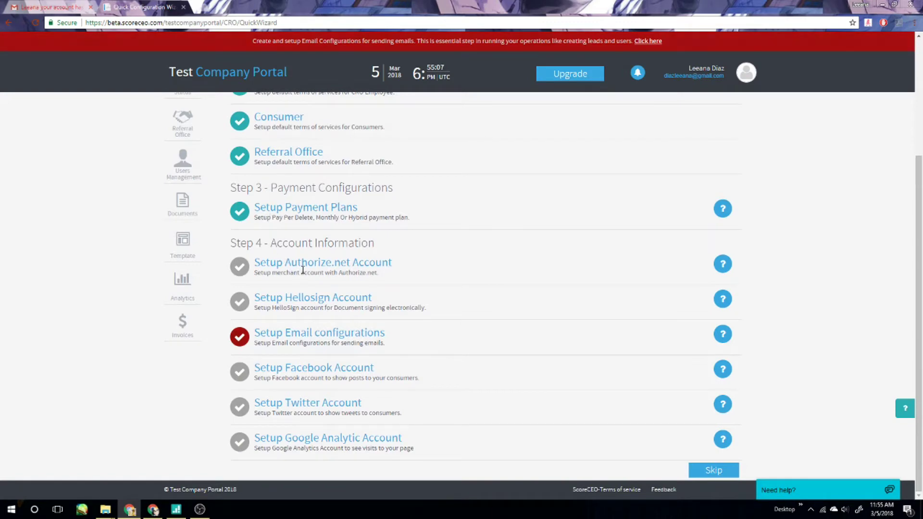
pyautogui.click(326, 265)
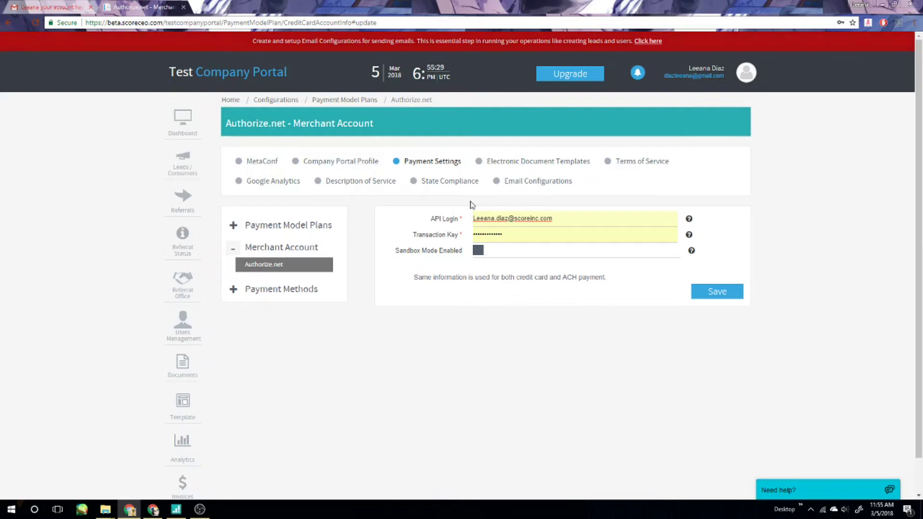
# Save the Authorize.net settings and return to the Quick Wizard through the account menu.
pyautogui.click(713, 287)
pyautogui.click(388, 181)
pyautogui.click(746, 72)
pyautogui.click(736, 105)
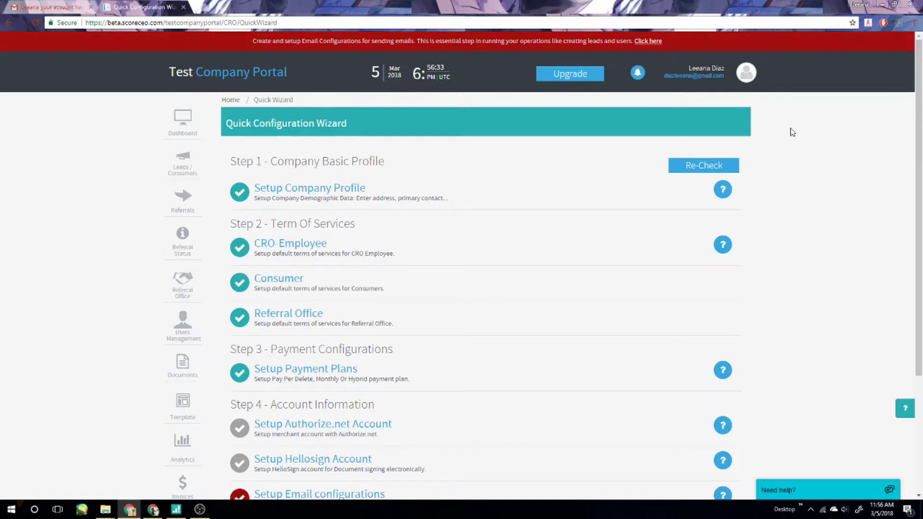
# Open Setup HelloSign Account in the wizard and start Authenticate HelloSign.
pyautogui.scroll(-2, 445, 215)
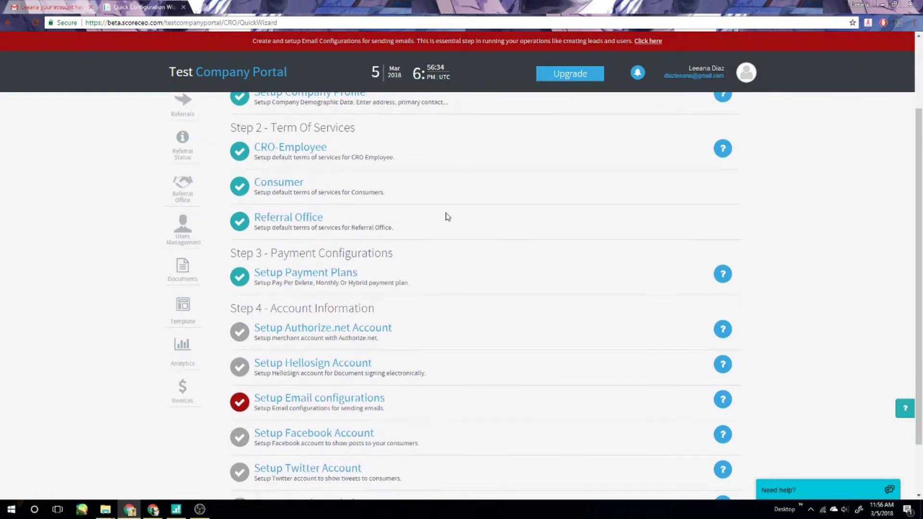
pyautogui.click(313, 364)
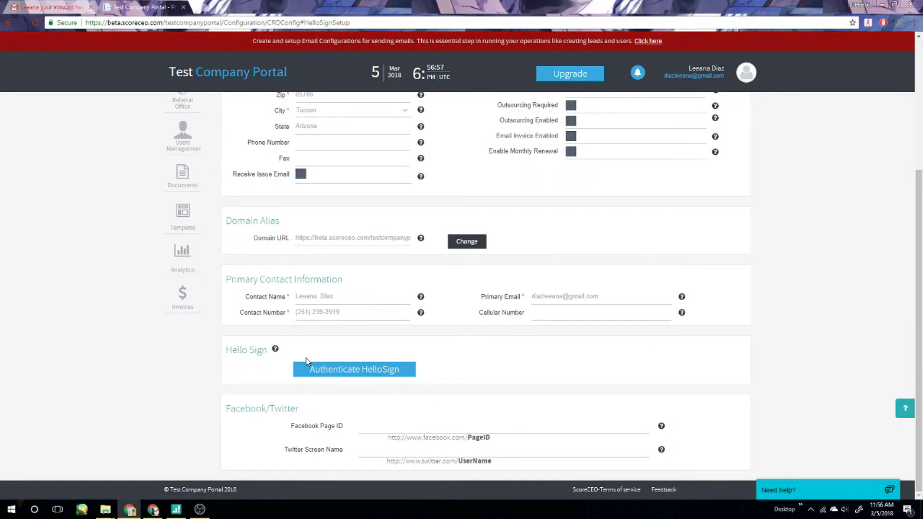
pyautogui.click(359, 377)
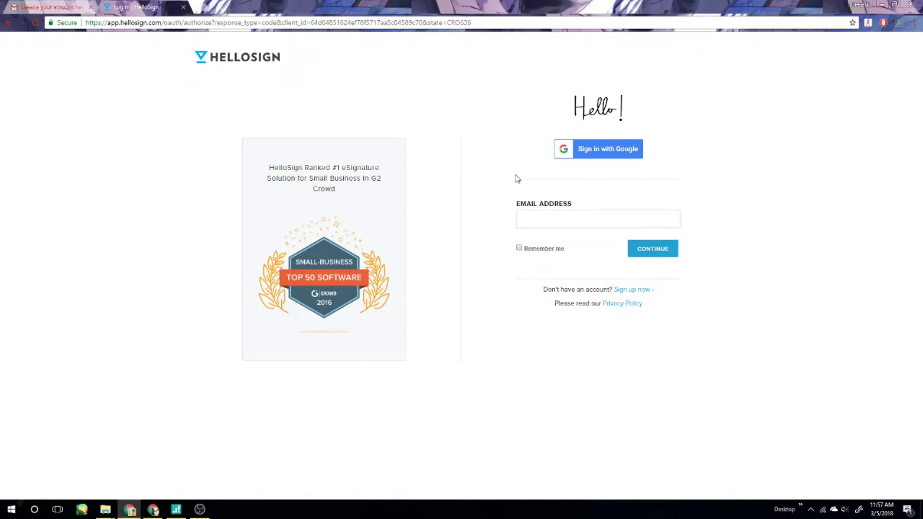
# Sign in to HelloSign with the Google account and accept ScoreCEO Esign access.
pyautogui.click(606, 159)
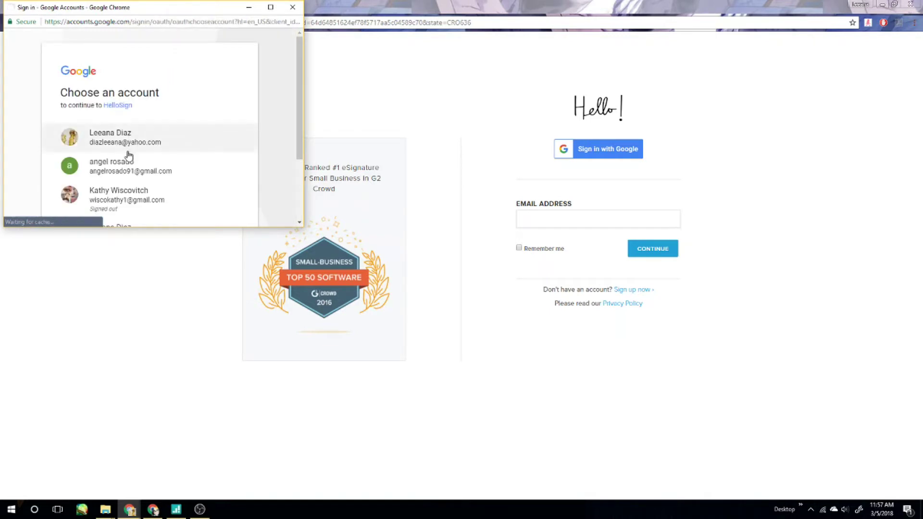
pyautogui.scroll(-3, 135, 188)
pyautogui.click(136, 165)
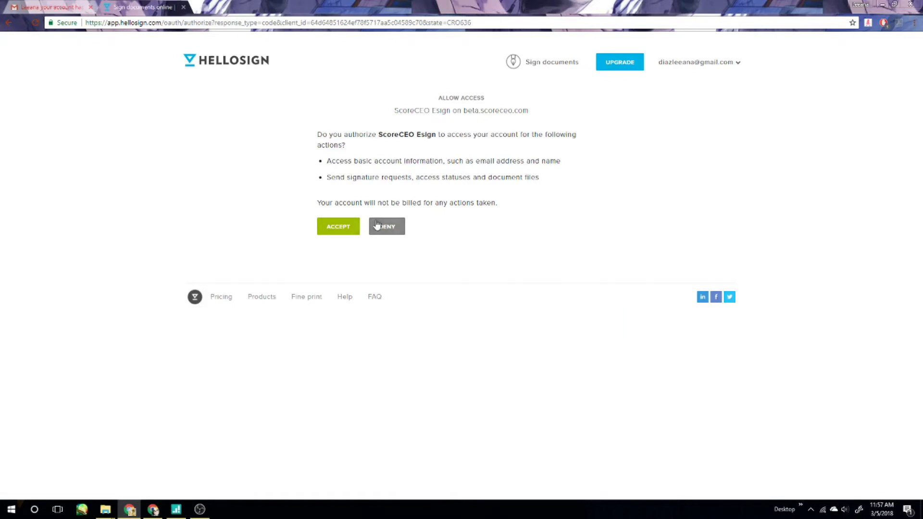
pyautogui.click(333, 229)
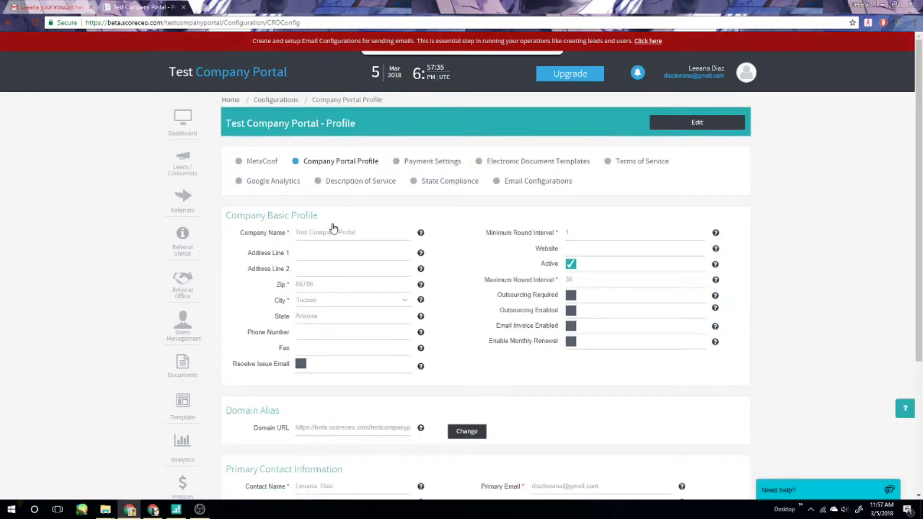
# Return to the Quick Wizard and open 'Setup Email configurations' under Step 4.
pyautogui.scroll(-3, 486, 275)
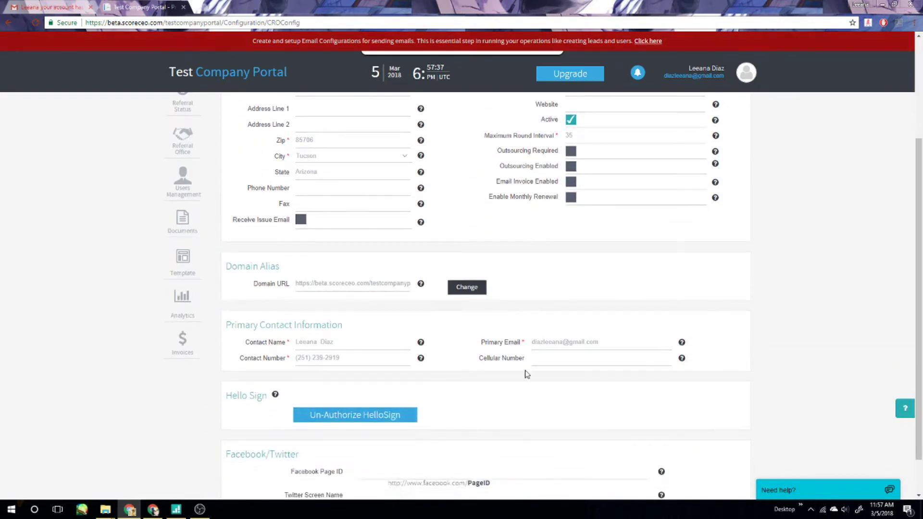
pyautogui.scroll(3, 527, 376)
pyautogui.click(746, 75)
pyautogui.click(729, 101)
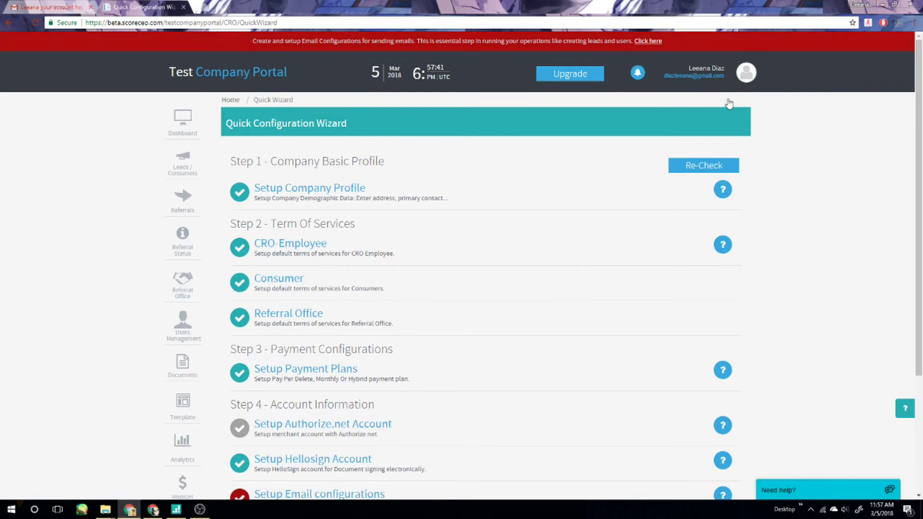
pyautogui.scroll(-2, 416, 276)
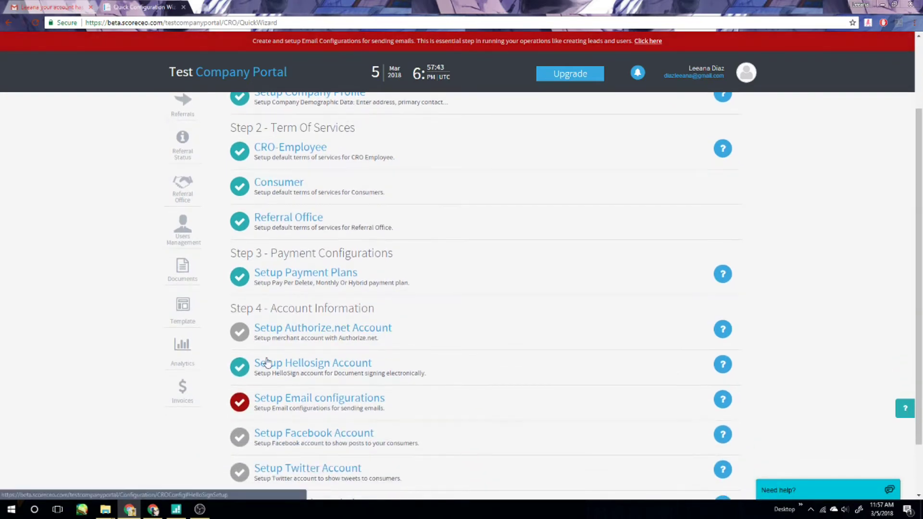
pyautogui.click(291, 400)
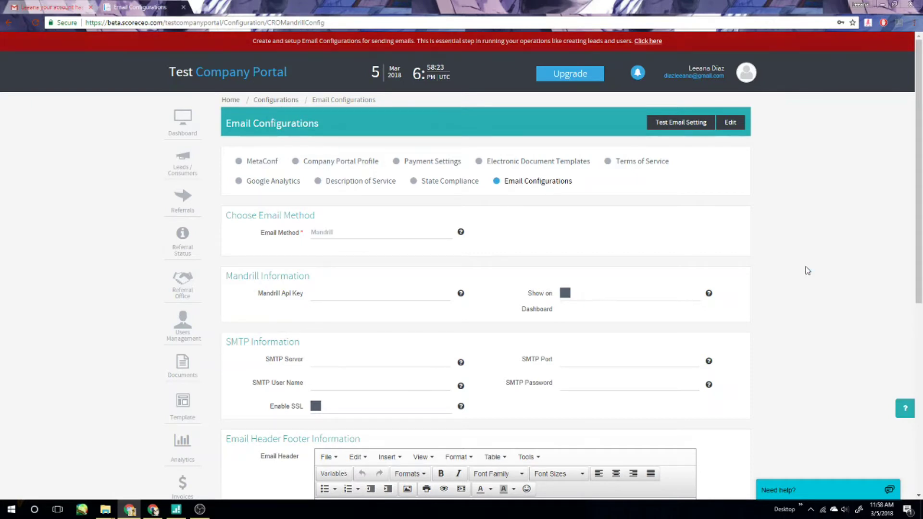
# Edit the email configuration and choose SMTP as the Email Method.
pyautogui.click(730, 122)
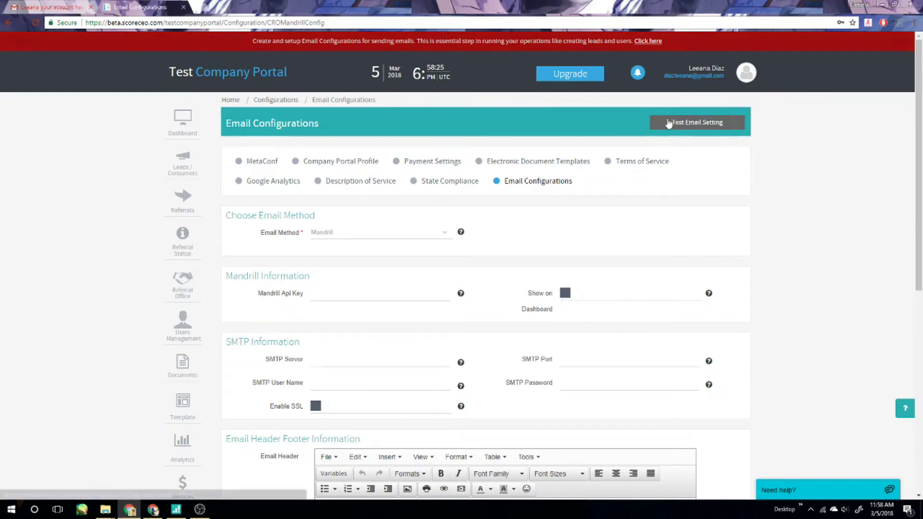
pyautogui.click(442, 233)
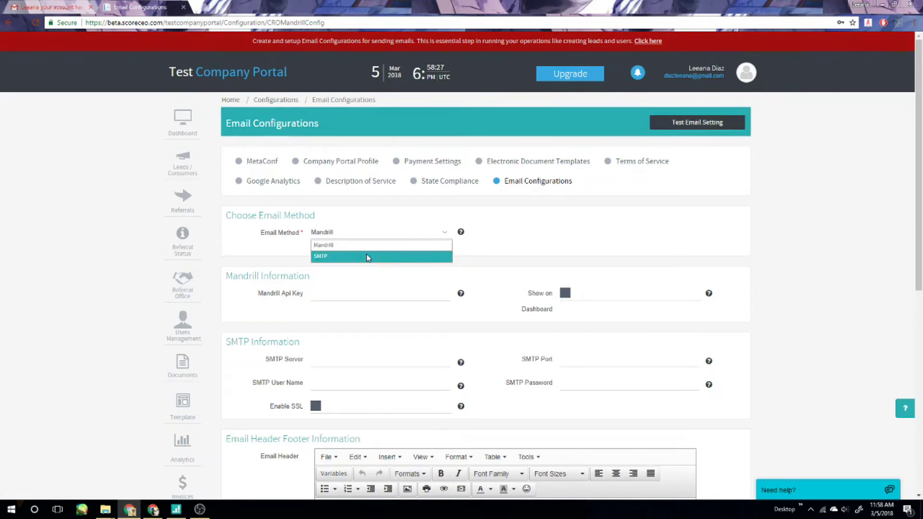
pyautogui.click(366, 256)
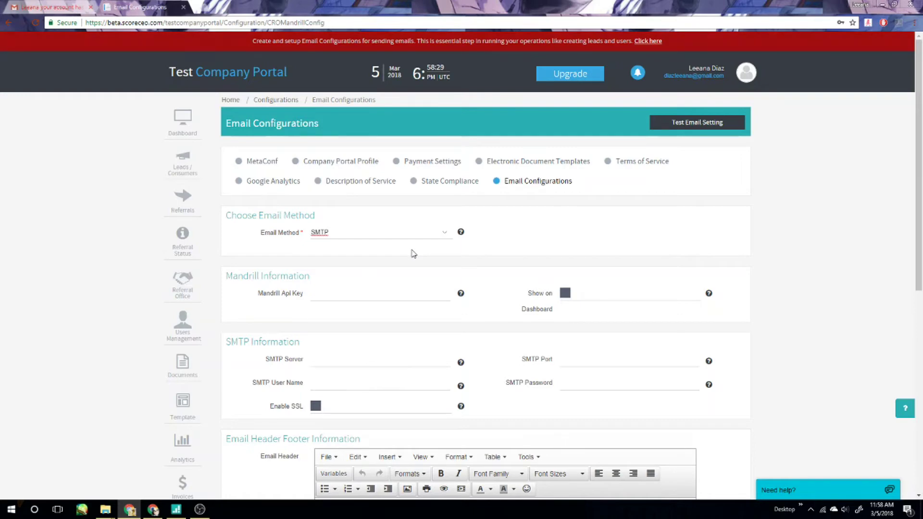
pyautogui.scroll(-1, 491, 279)
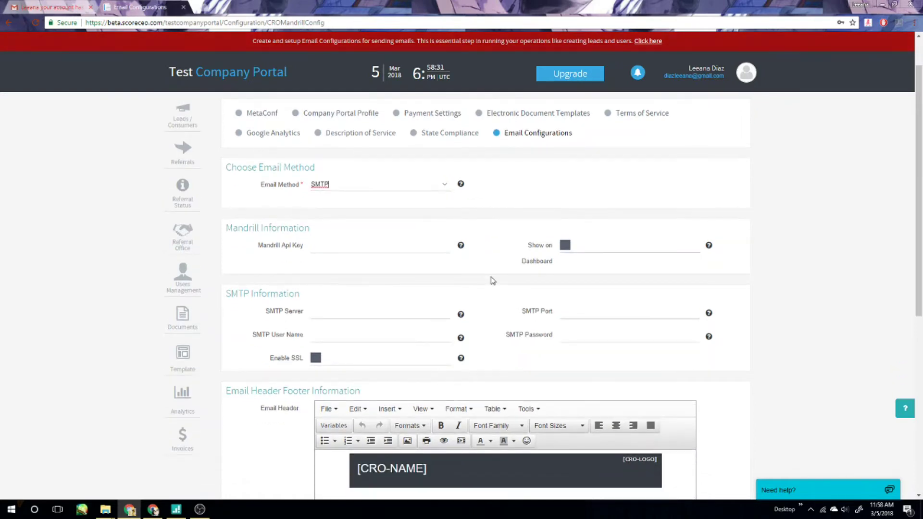
pyautogui.scroll(-1, 492, 281)
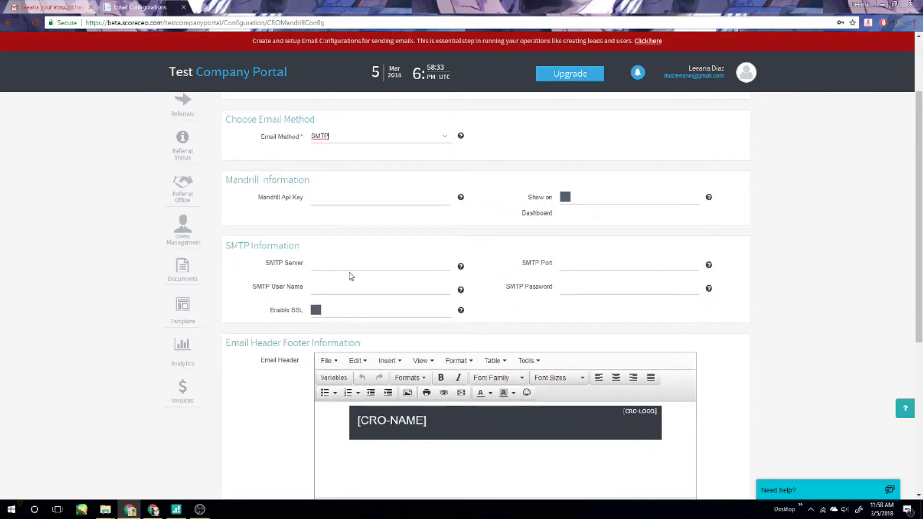
# Enter SMTP server smtp.gmail.com, port 587, the Gmail user name and password, and enable SSL.
pyautogui.click(336, 262)
pyautogui.write('smtp')
pyautogui.press('BackSpace')
pyautogui.press('BackSpace')
pyautogui.press('BackSpace')
pyautogui.press('BackSpace')
pyautogui.write('smtp.gmail.com')
pyautogui.press('Tab')
pyautogui.write('587')
pyautogui.click(337, 287)
pyautogui.click(606, 291)
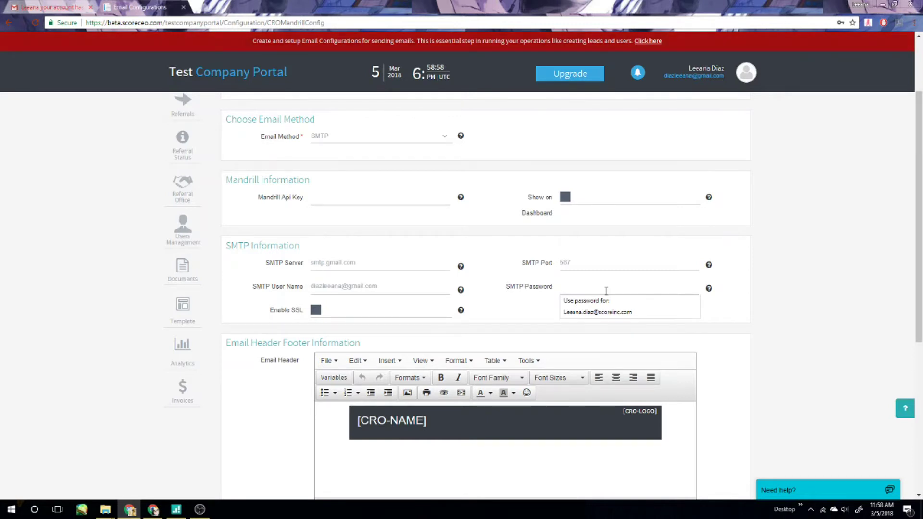
pyautogui.write('•••••••••••••')
pyautogui.click(316, 312)
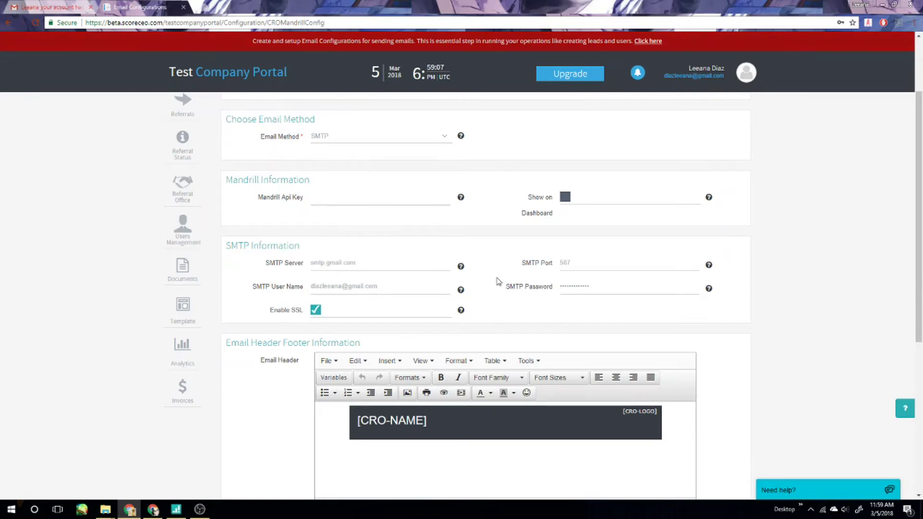
pyautogui.click(45, 10)
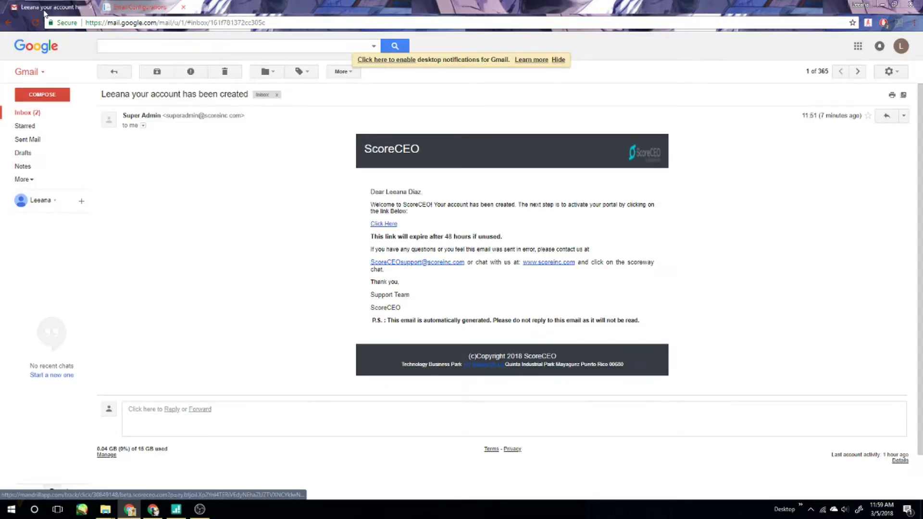
pyautogui.click(904, 48)
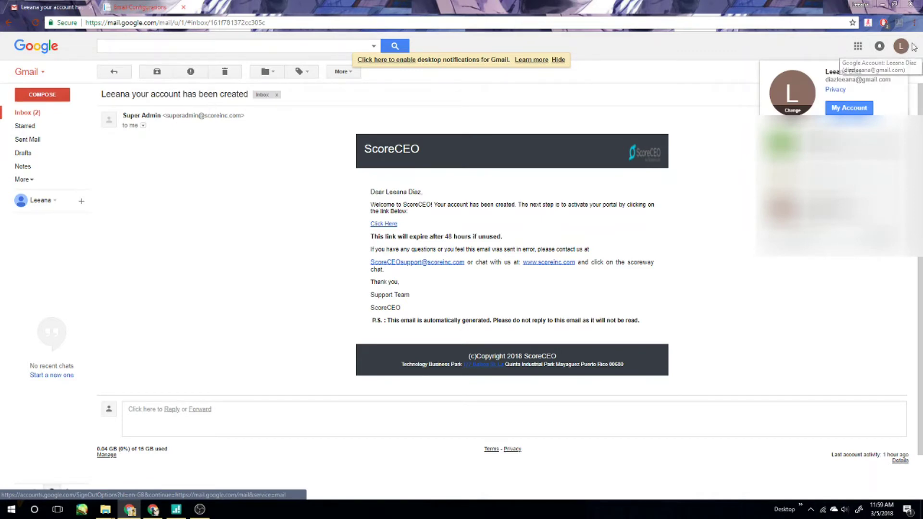
pyautogui.click(849, 110)
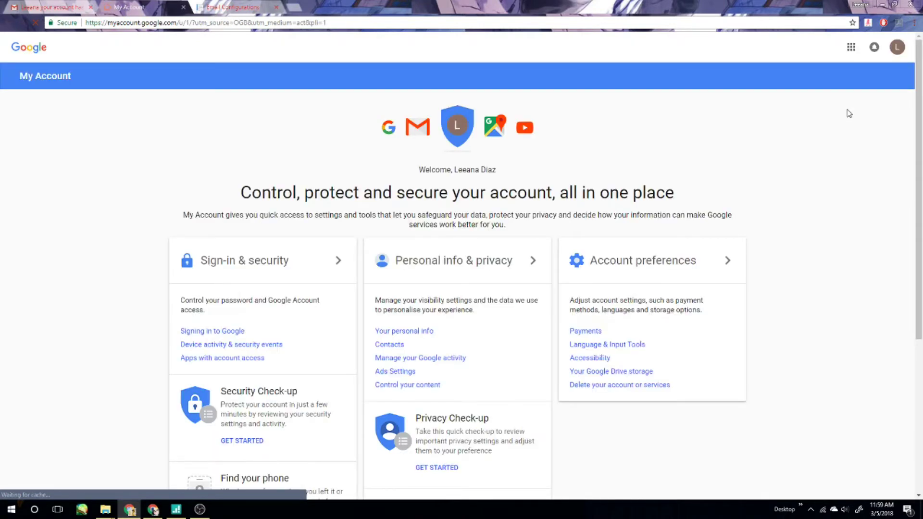
# Open Sign-in & security and check that 'Allow less secure apps' is ON.
pyautogui.click(245, 261)
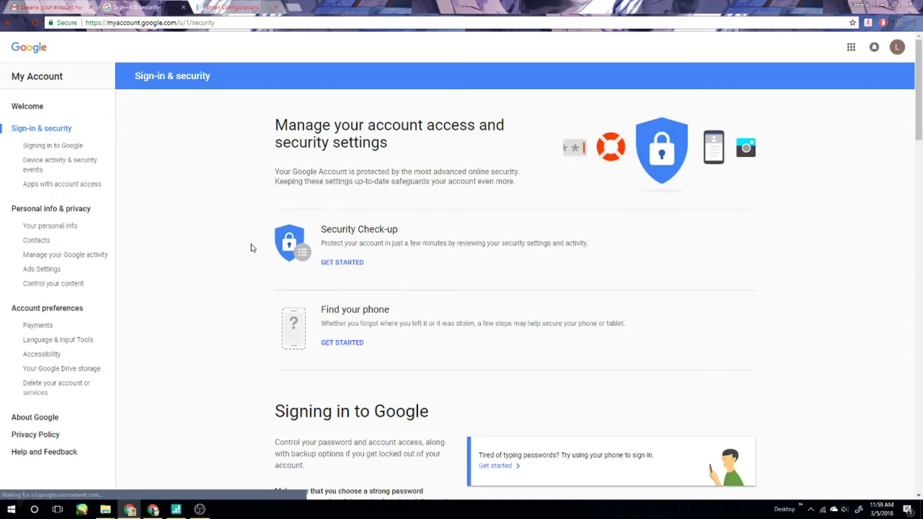
pyautogui.scroll(-15, 719, 223)
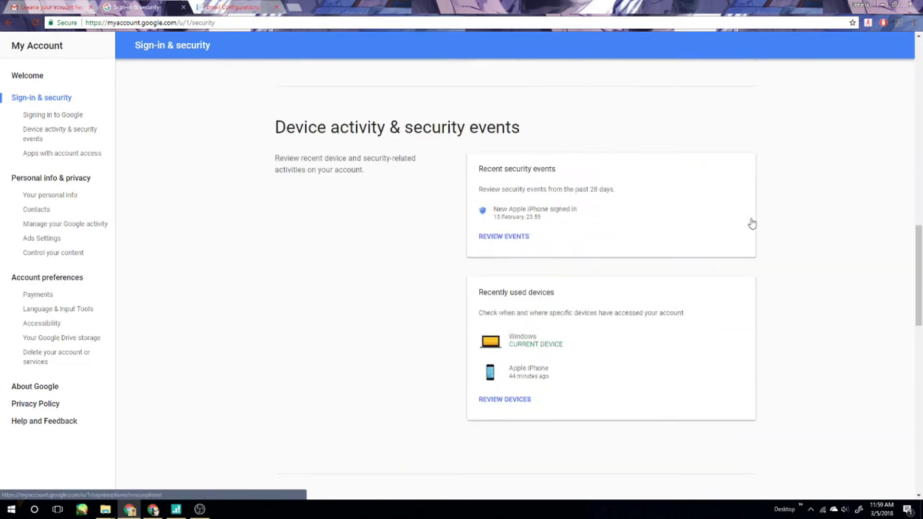
pyautogui.scroll(-17, 752, 223)
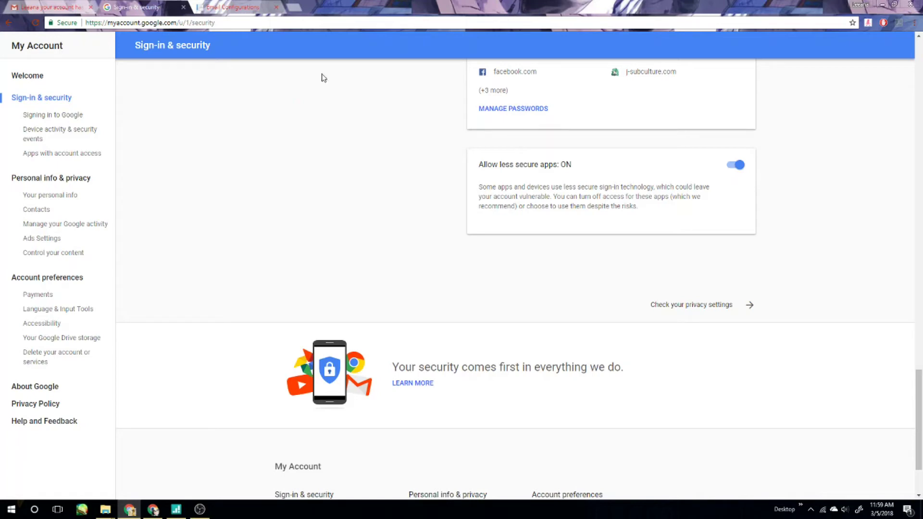
pyautogui.scroll(15, 386, 198)
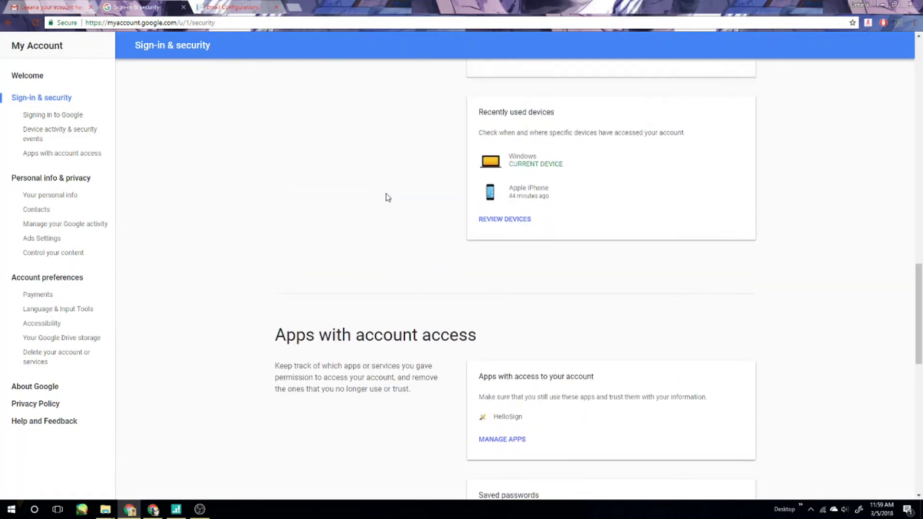
pyautogui.scroll(9, 388, 198)
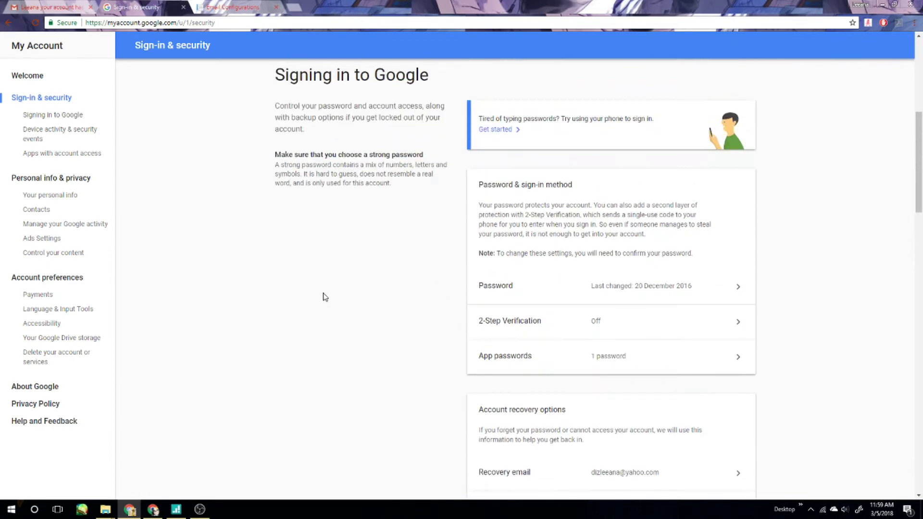
pyautogui.click(60, 6)
pyautogui.click(146, 7)
# Save the Gmail SMTP email configuration in ScoreCEO.
pyautogui.click(232, 7)
pyautogui.scroll(-8, 669, 299)
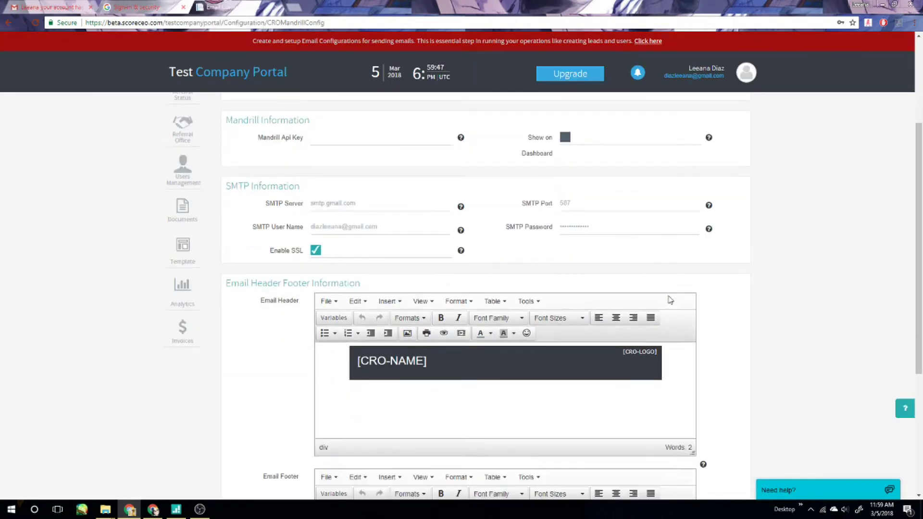
pyautogui.click(707, 455)
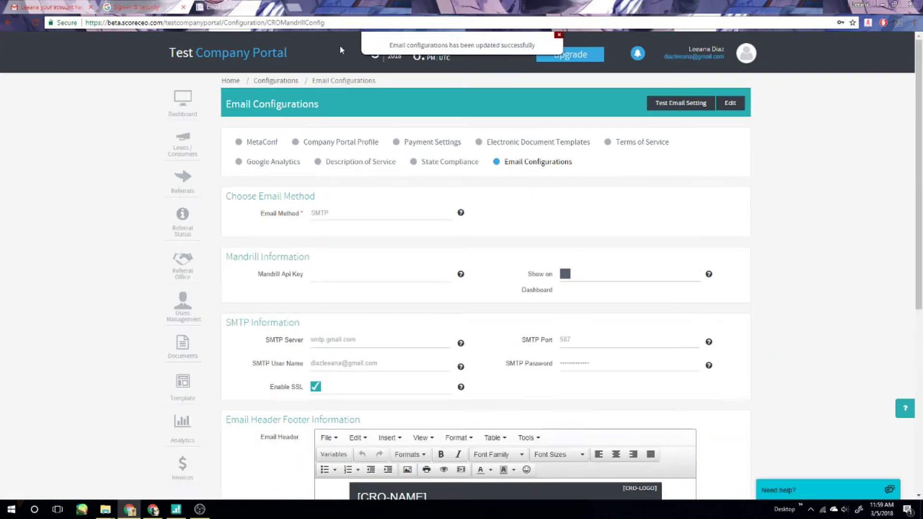
# Send a test email with message 'test' to the recipient's name and email address.
pyautogui.click(655, 105)
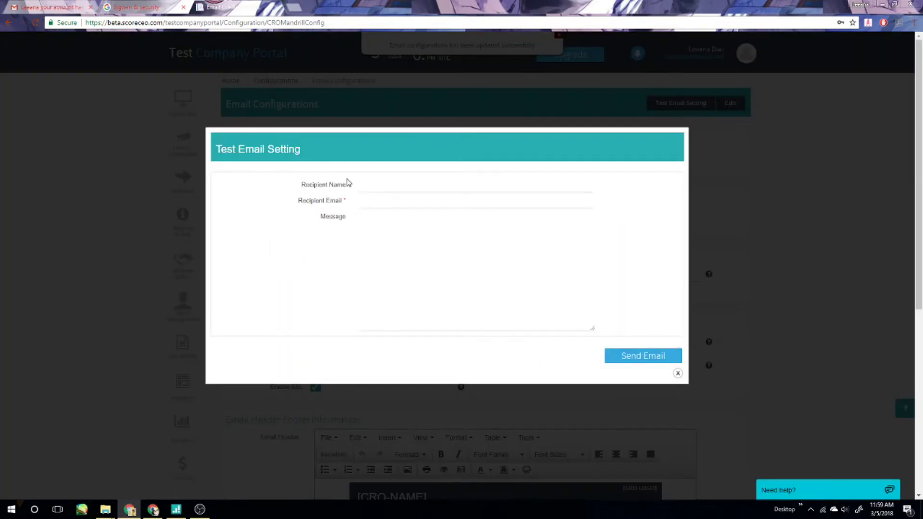
pyautogui.write('leeana')
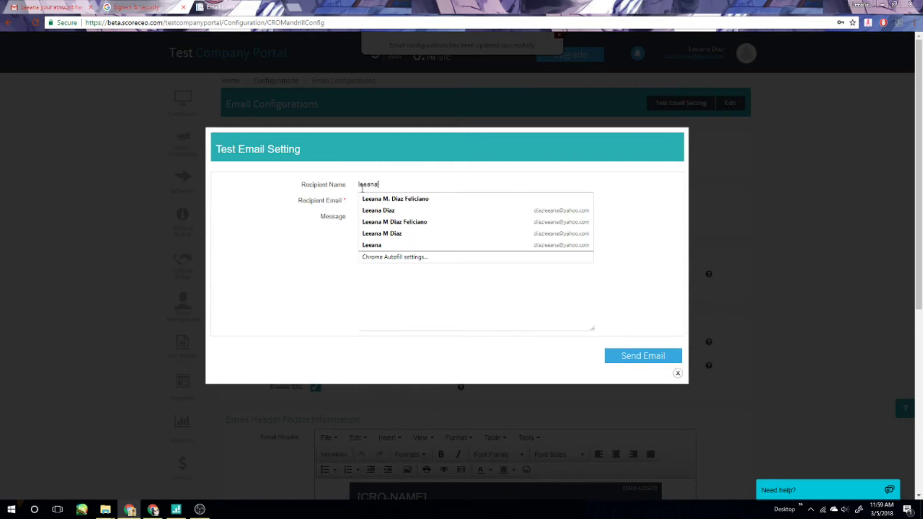
pyautogui.press('Tab')
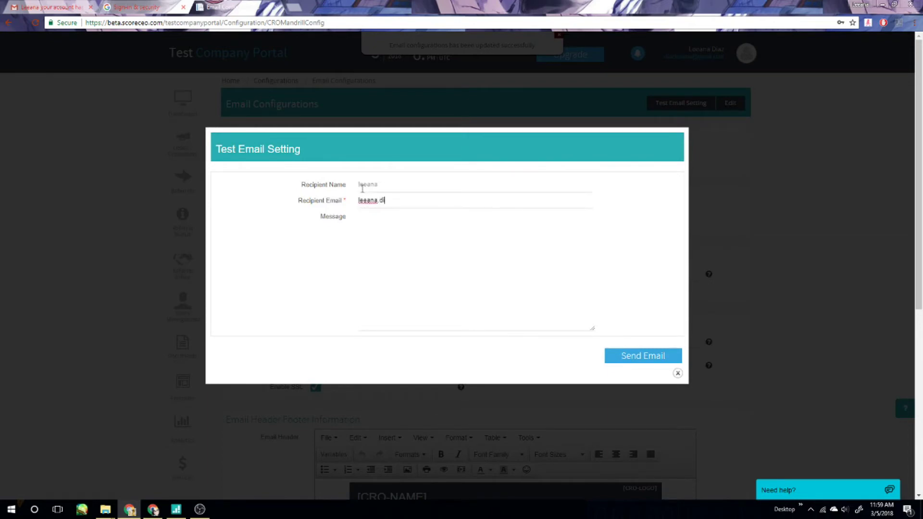
pyautogui.press('Tab')
pyautogui.write('test')
pyautogui.click(660, 365)
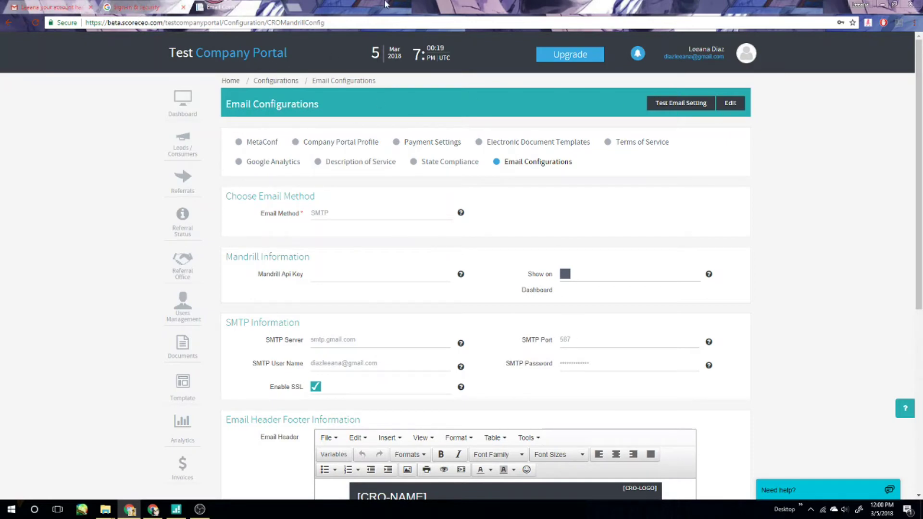
# Retype the SMTP password, check the Gmail user name, and save the email configuration.
pyautogui.click(730, 103)
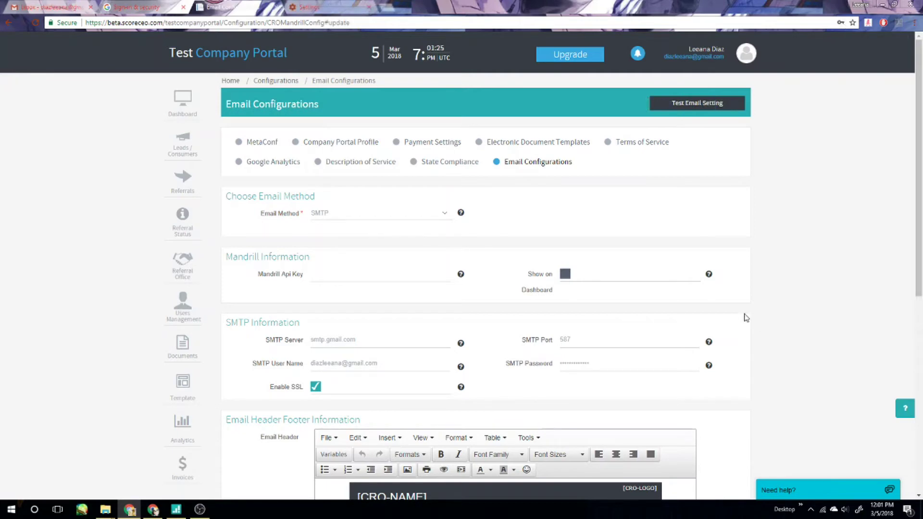
pyautogui.rightClick(584, 367)
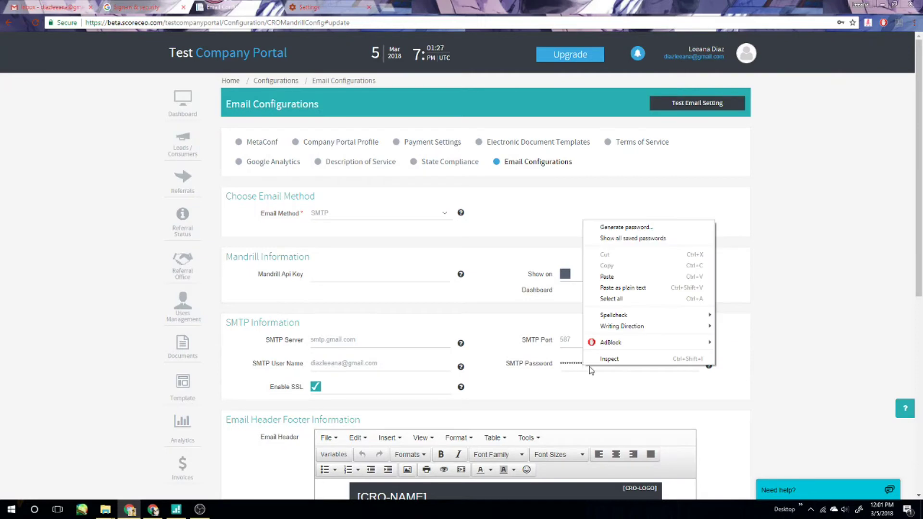
pyautogui.hotkey('ctrl', 'a')
pyautogui.write('a')
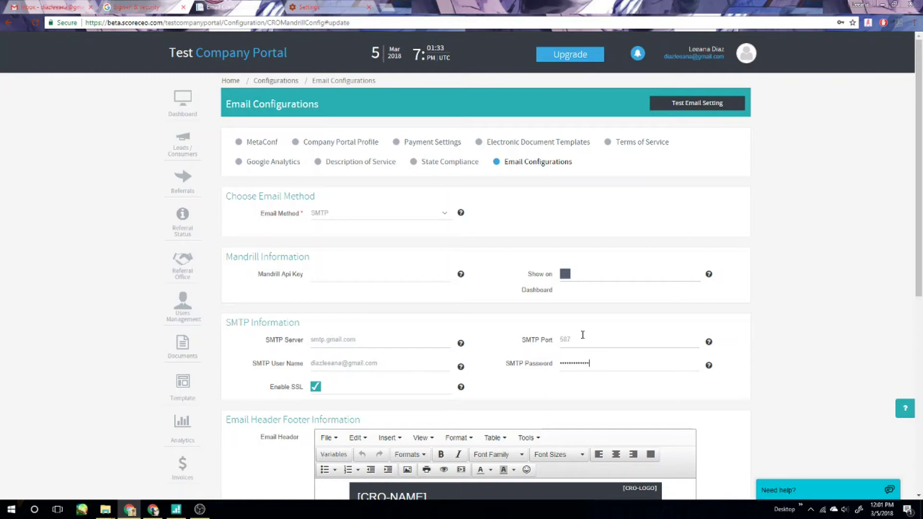
pyautogui.click(756, 367)
pyautogui.moveTo(320, 364); pyautogui.dragTo(386, 358)
pyautogui.click(385, 361)
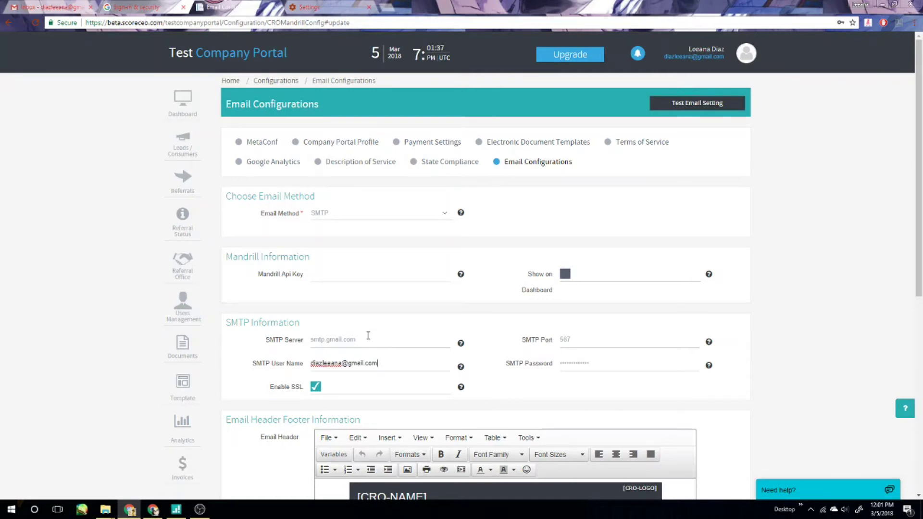
pyautogui.scroll(-7, 660, 404)
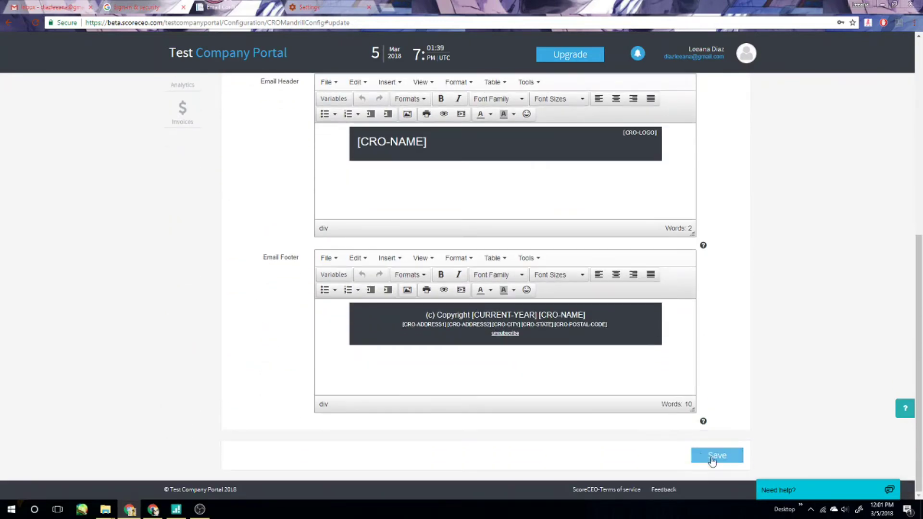
pyautogui.click(717, 455)
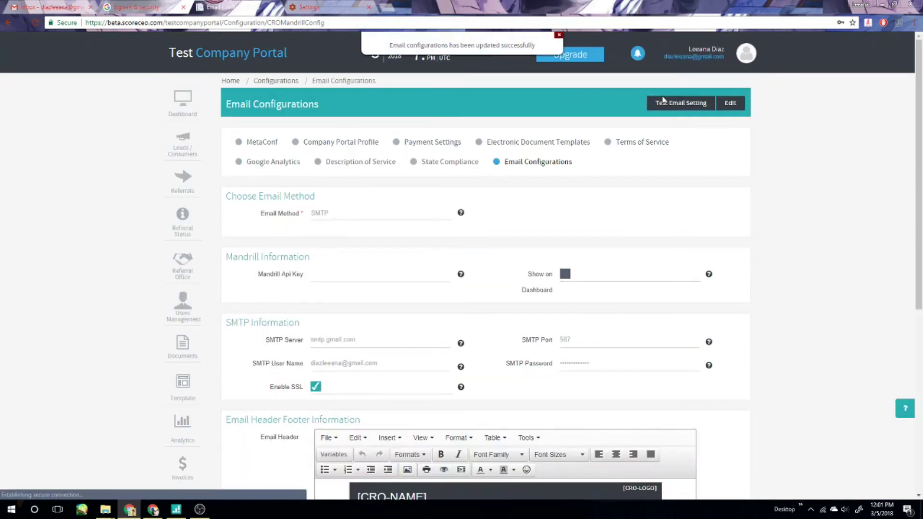
# Retry the test email, which fails, then bring up Google's Sign-in & security page.
pyautogui.click(663, 105)
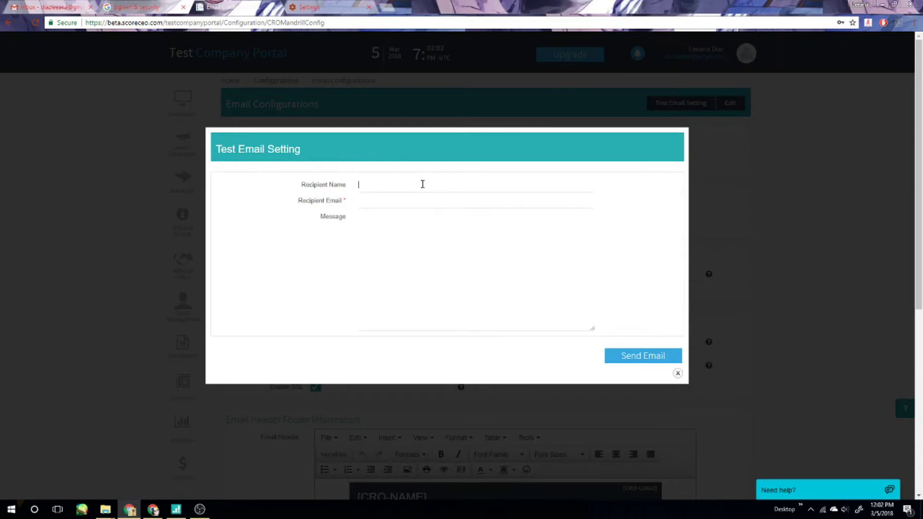
pyautogui.write('lee')
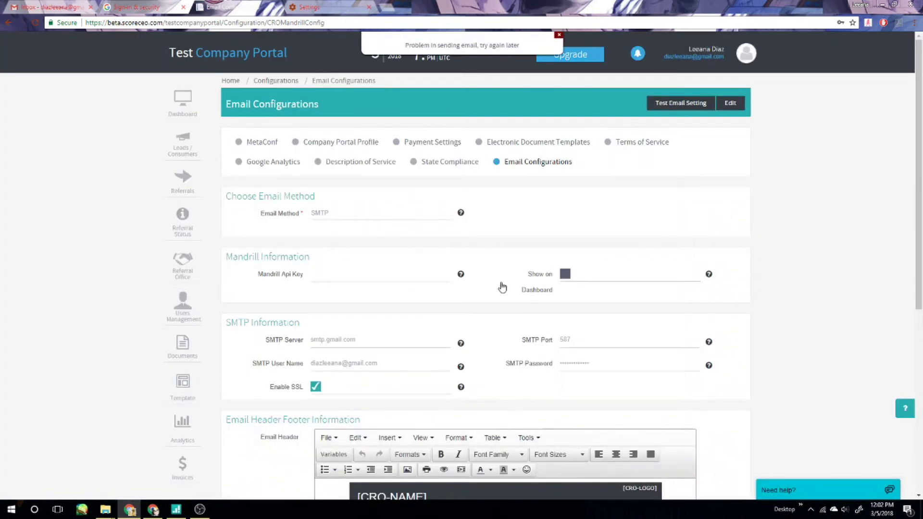
pyautogui.click(129, 6)
# Turn on 2-Step Verification with the account password and a texted code, then return to security overview.
pyautogui.scroll(-1, 585, 268)
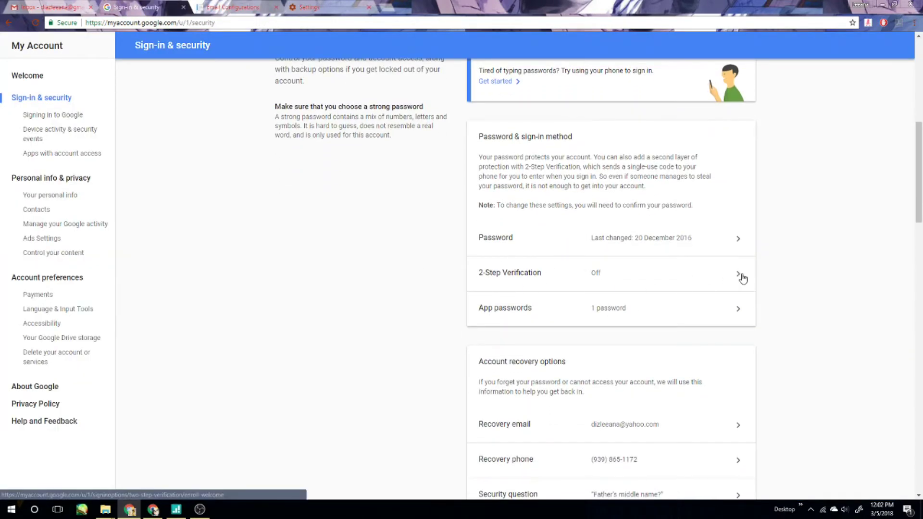
pyautogui.click(743, 278)
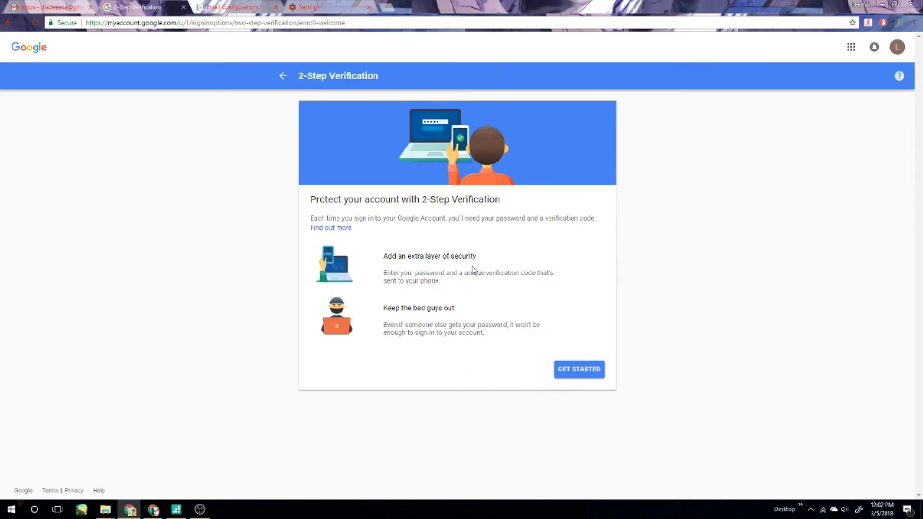
pyautogui.click(585, 375)
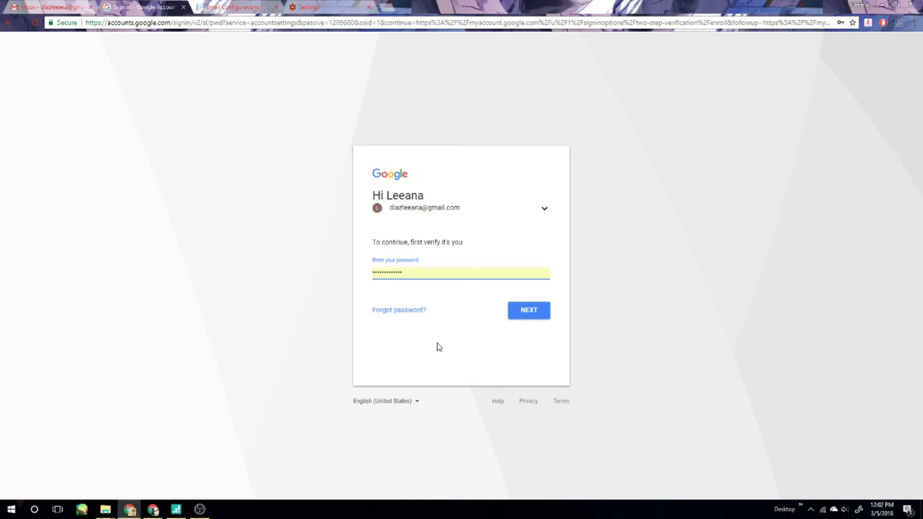
pyautogui.click(527, 316)
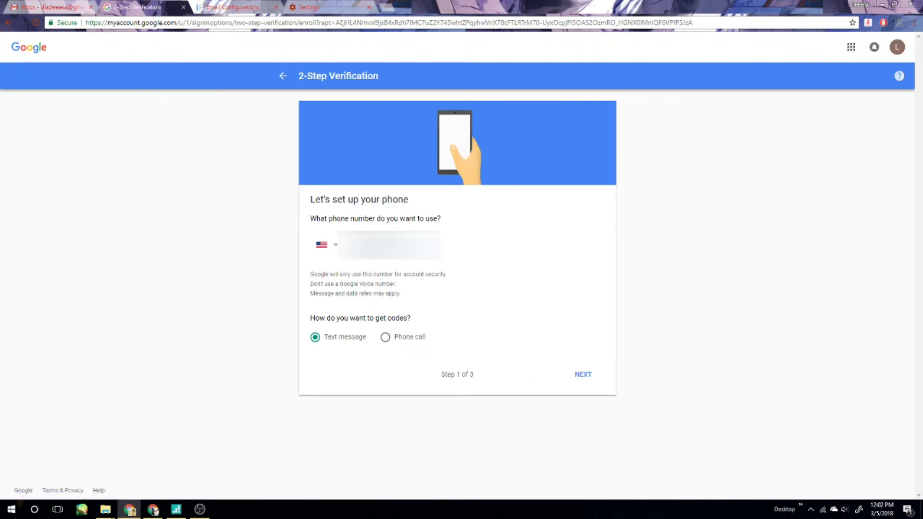
pyautogui.press('Return')
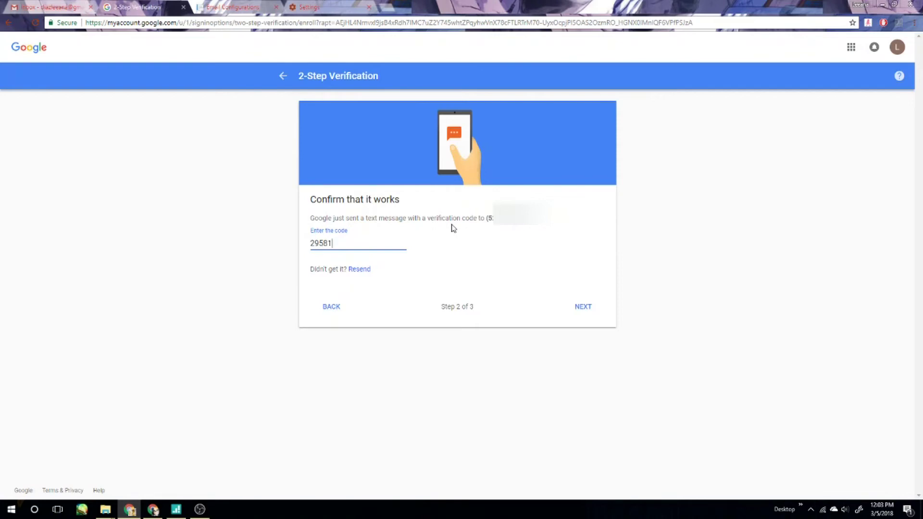
pyautogui.click(590, 306)
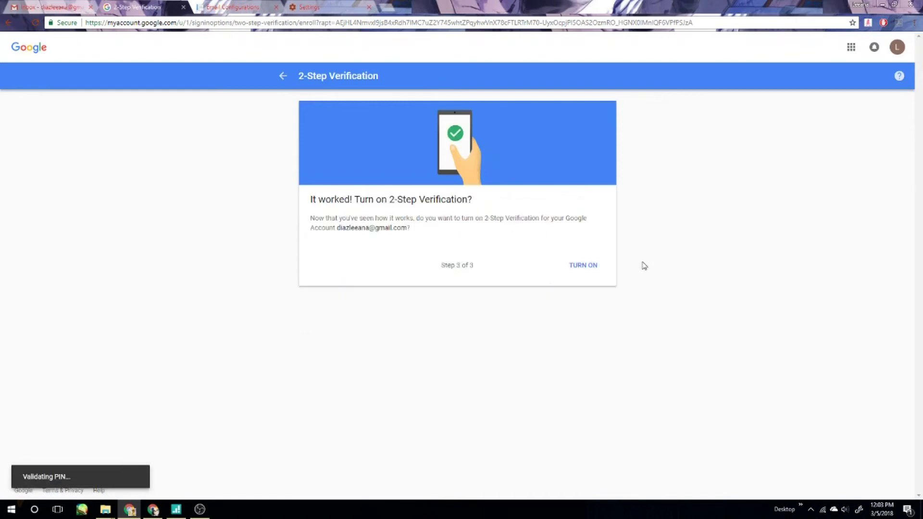
pyautogui.click(587, 268)
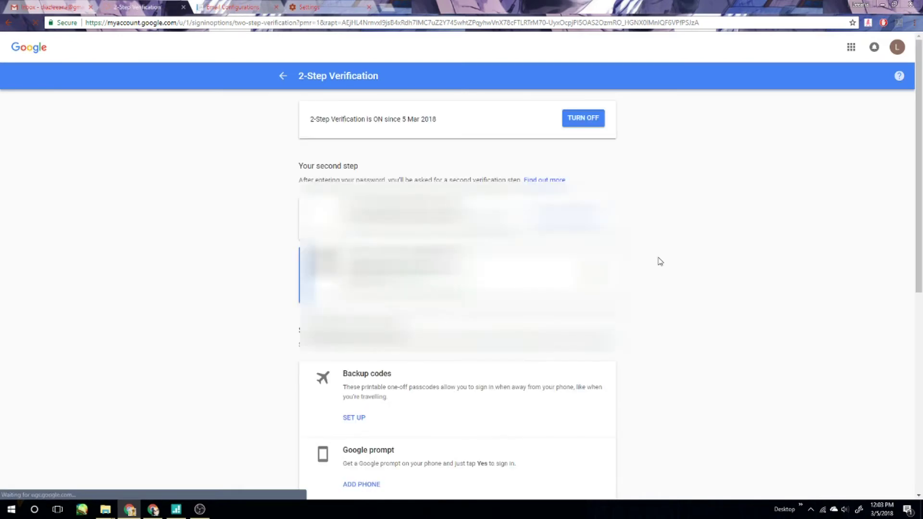
pyautogui.scroll(-1, 635, 262)
pyautogui.scroll(1, 481, 192)
pyautogui.click(283, 76)
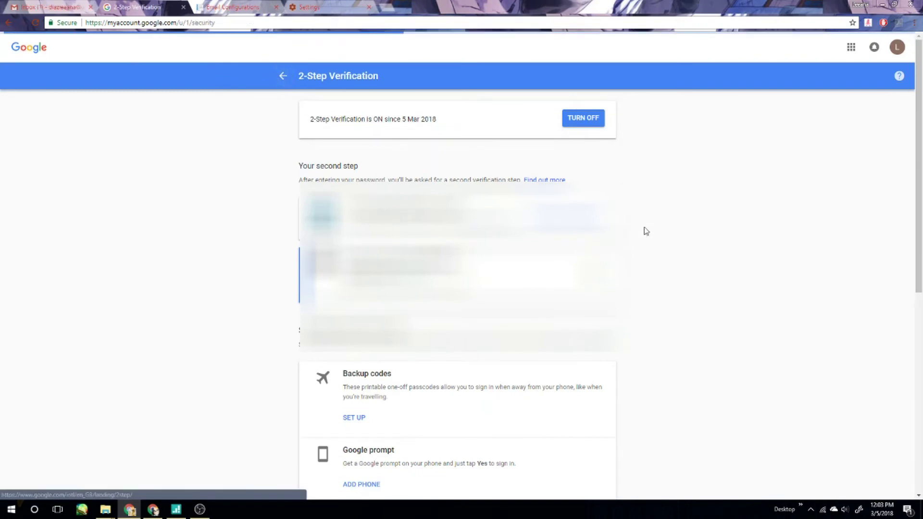
pyautogui.scroll(-6, 598, 351)
# Verify identity for App passwords and revoke the old ScoreCEO app password.
pyautogui.click(705, 342)
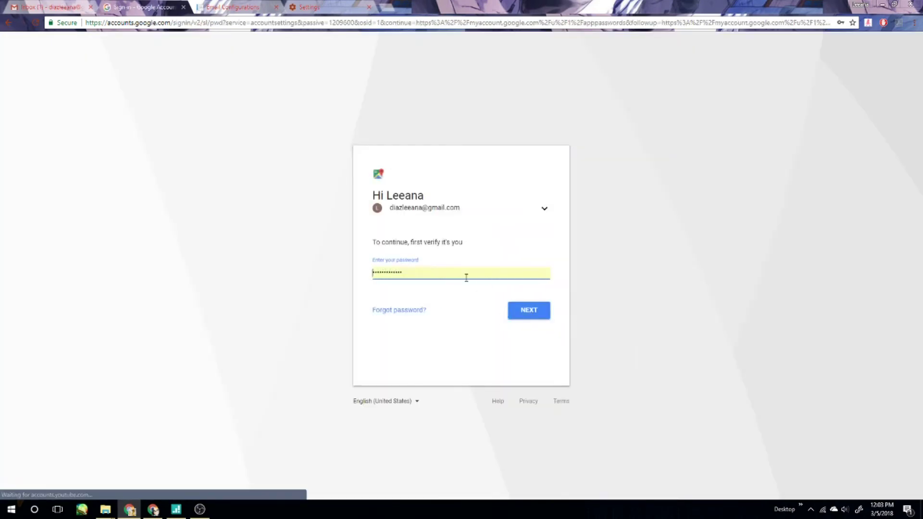
pyautogui.click(527, 311)
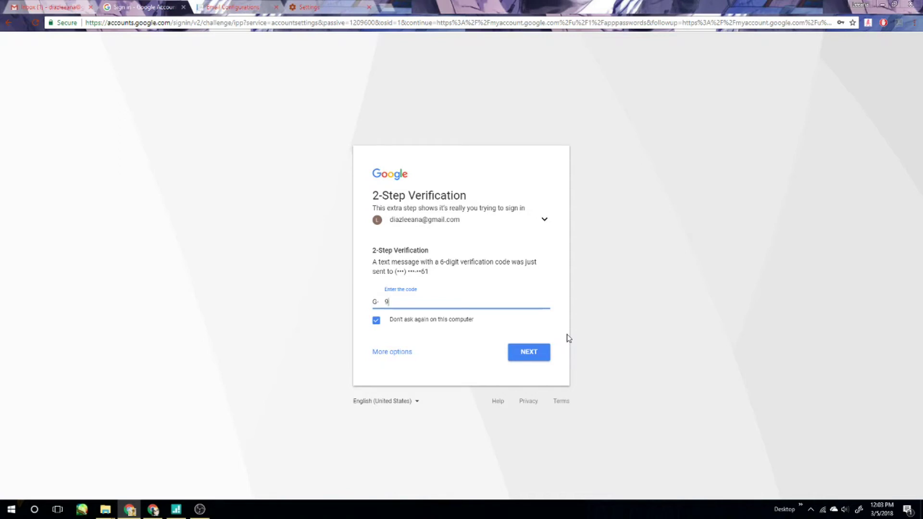
pyautogui.hotkey('ctrl', 'v')
pyautogui.press('Return')
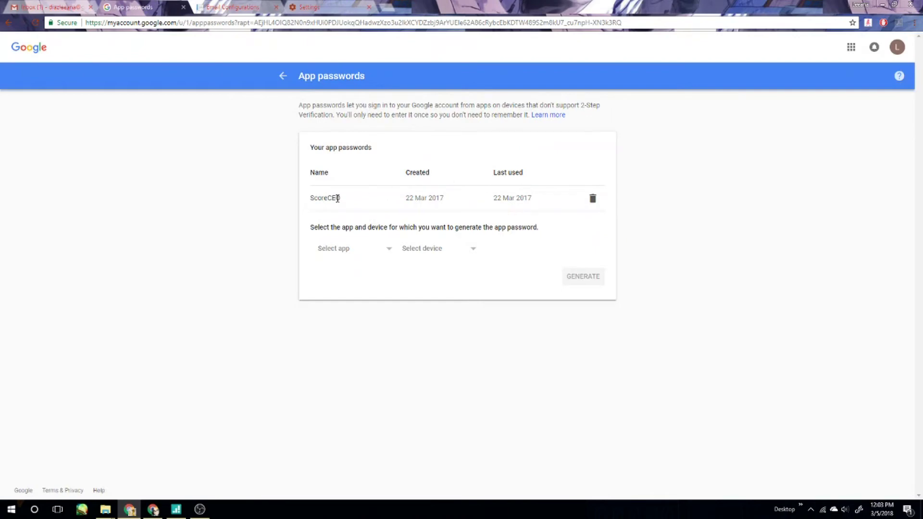
pyautogui.click(593, 200)
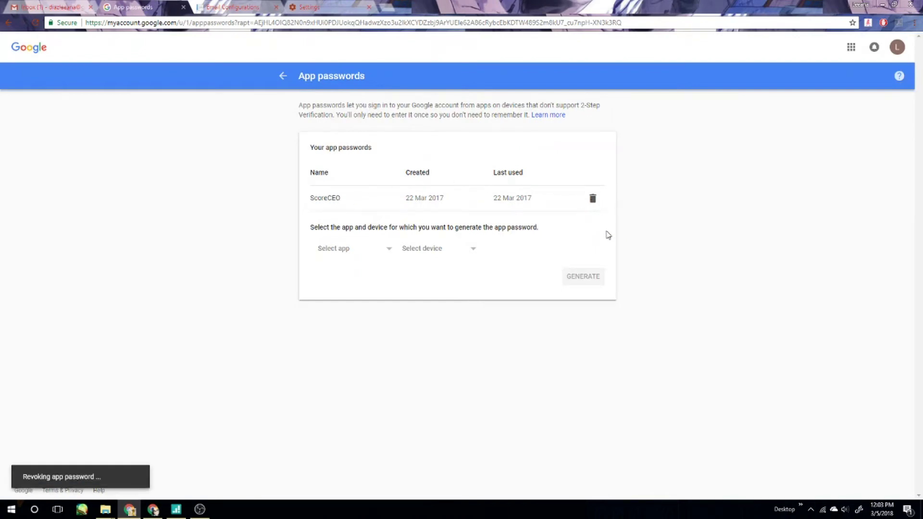
# Generate a new app password under Other named 'ScoreCEO' and select it for copying.
pyautogui.click(382, 191)
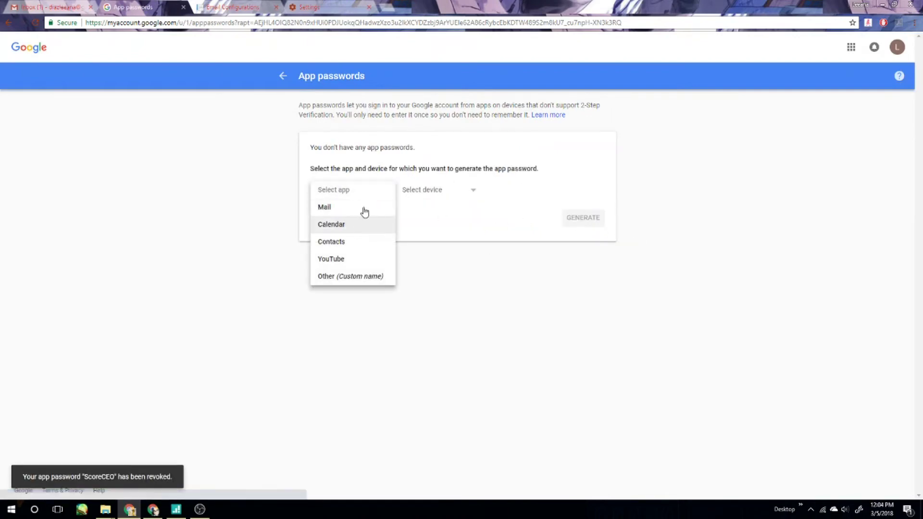
pyautogui.click(353, 277)
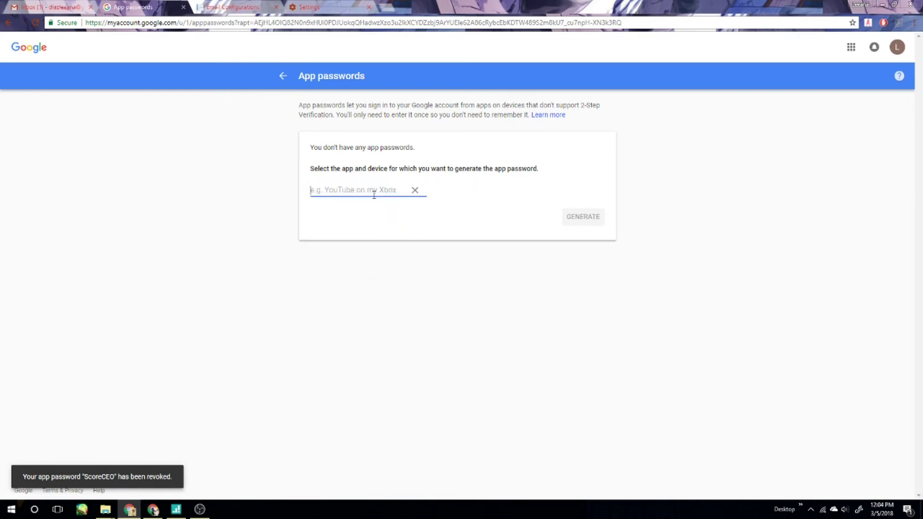
pyautogui.write('Sco')
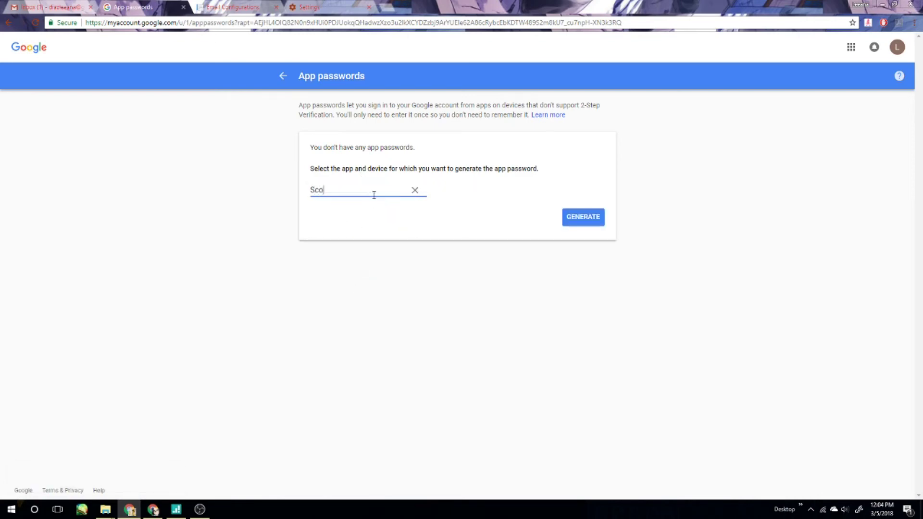
pyautogui.write('reCEO')
pyautogui.click(587, 222)
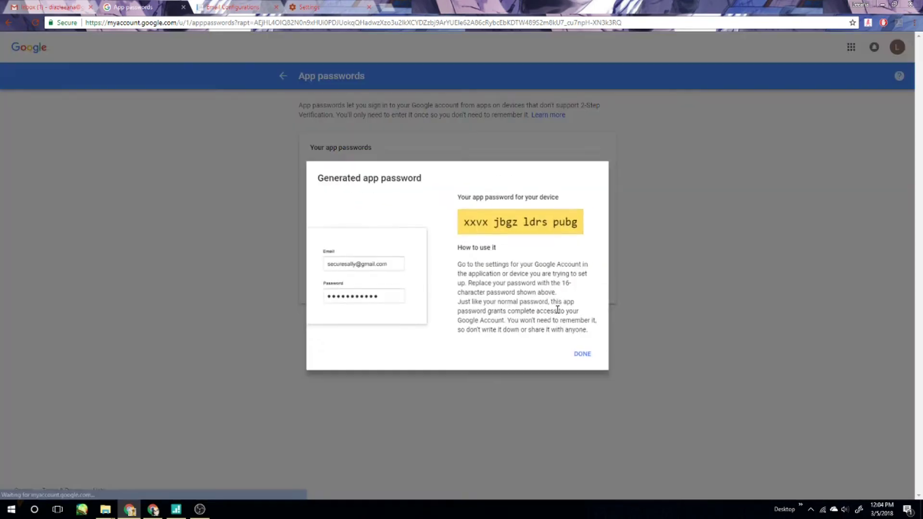
pyautogui.tripleClick(541, 222)
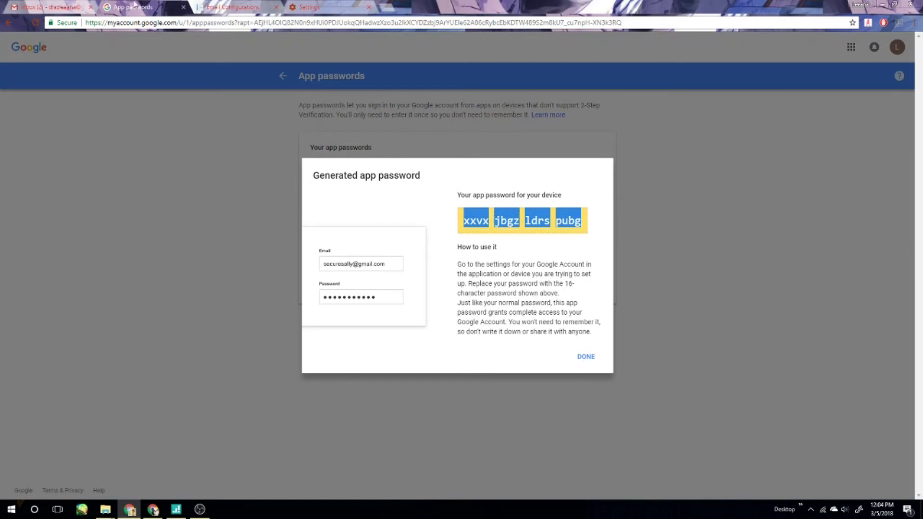
# Paste the new app password into SMTP Password and save the email configuration.
pyautogui.click(212, 7)
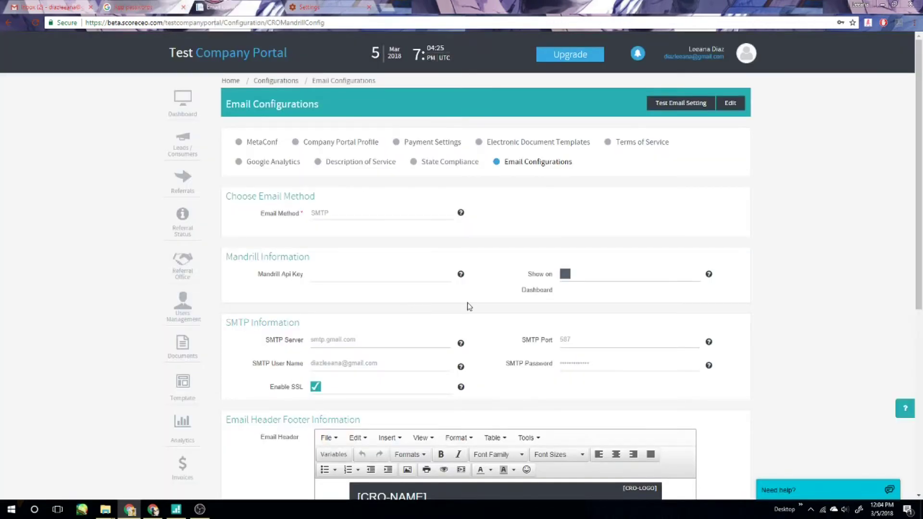
pyautogui.click(731, 103)
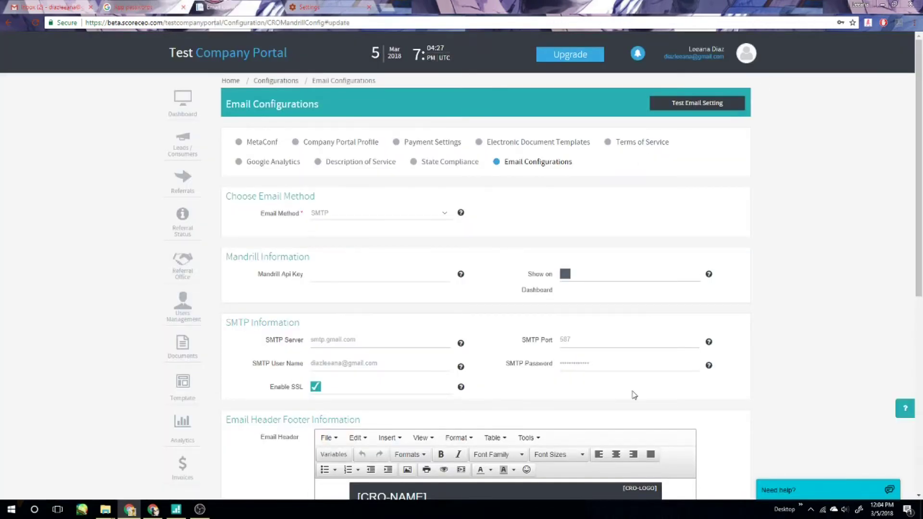
pyautogui.doubleClick(620, 366)
pyautogui.hotkey('ctrl', 'v')
pyautogui.scroll(-8, 706, 366)
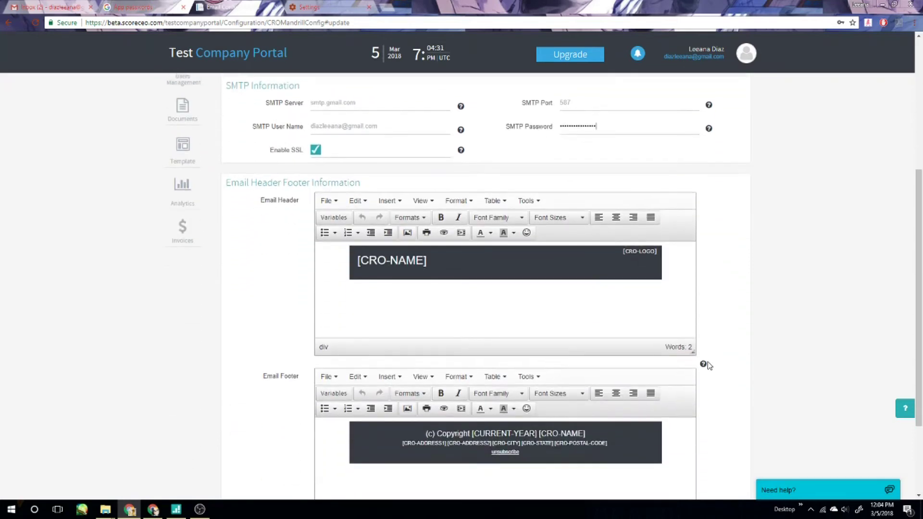
pyautogui.click(717, 456)
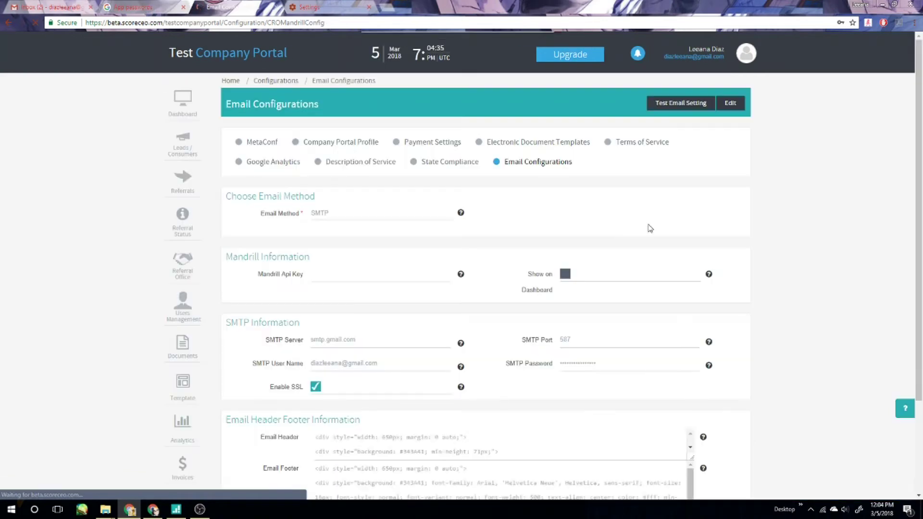
pyautogui.click(672, 111)
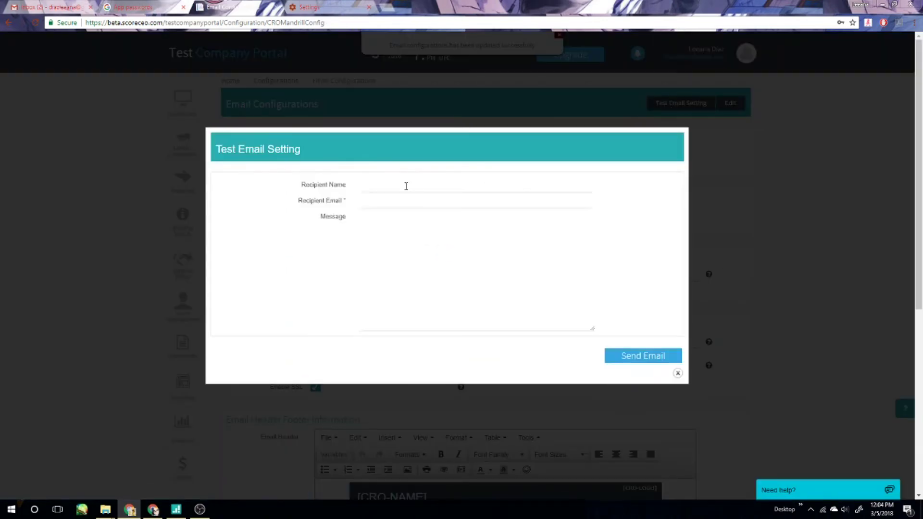
# Fill in the recipient's name and email with a short test message, and send it.
pyautogui.click(404, 188)
pyautogui.write('leean')
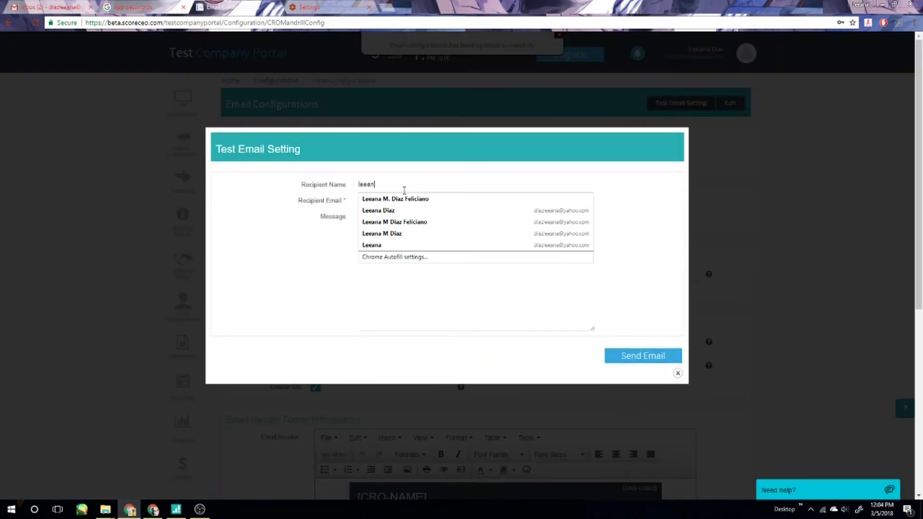
pyautogui.write('a')
pyautogui.press('Tab')
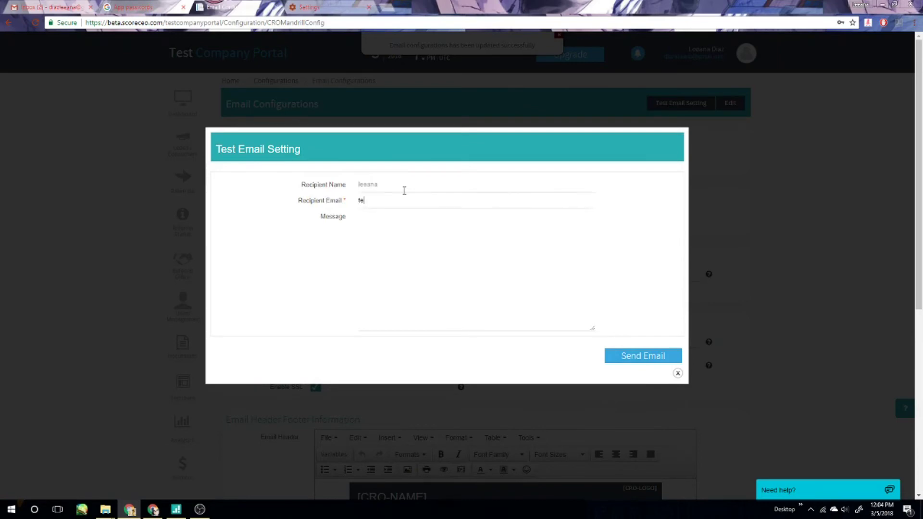
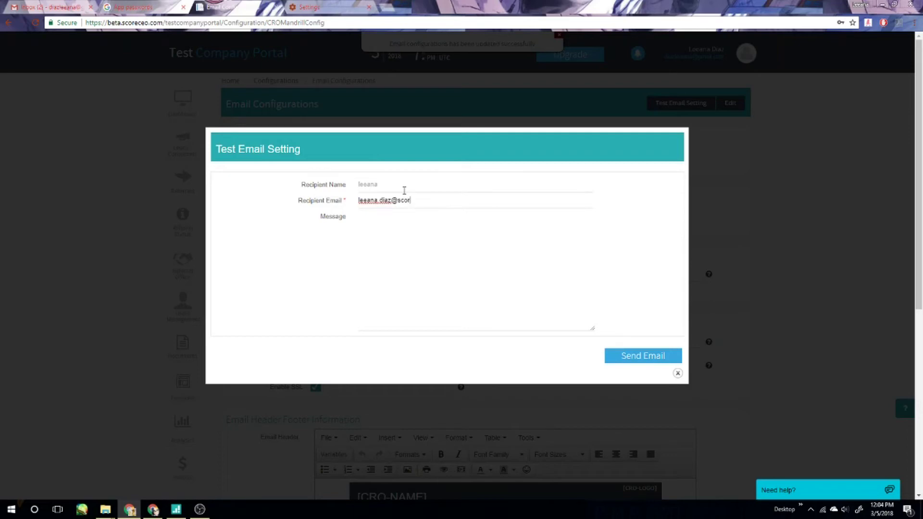
pyautogui.press('Tab')
pyautogui.write('te')
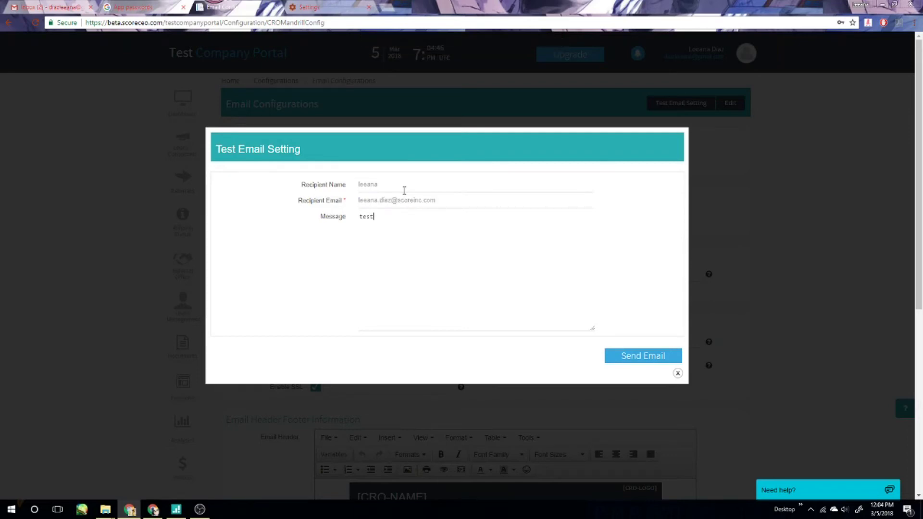
pyautogui.click(645, 358)
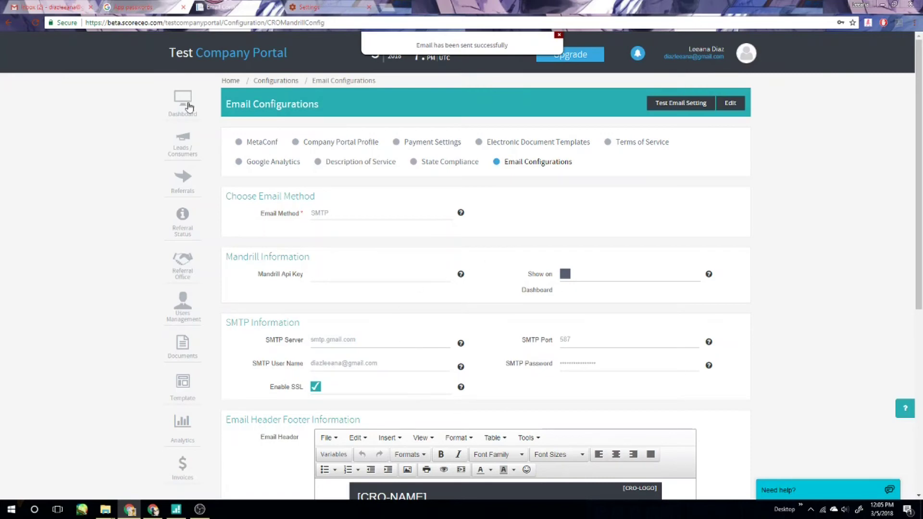
# Open the Quick Configuration Wizard from the portal's account menu.
pyautogui.scroll(-5, 509, 291)
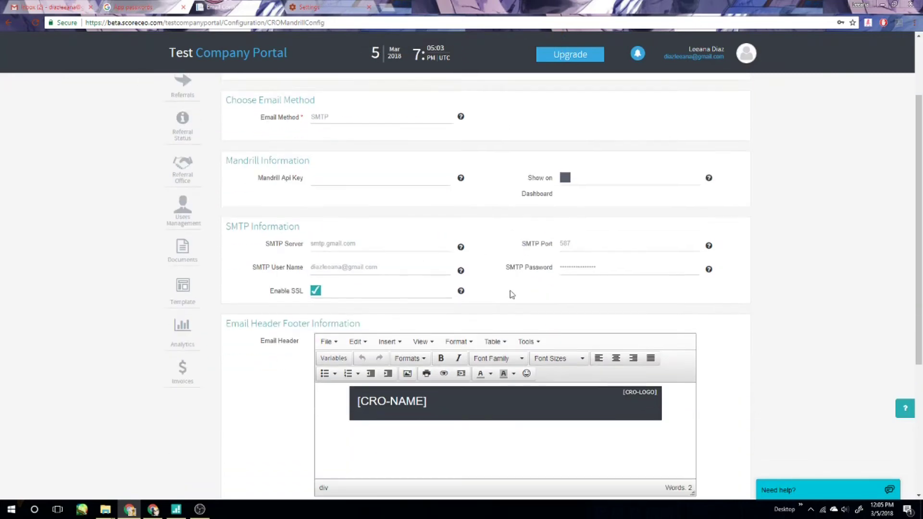
pyautogui.scroll(-2, 512, 294)
pyautogui.scroll(6, 511, 295)
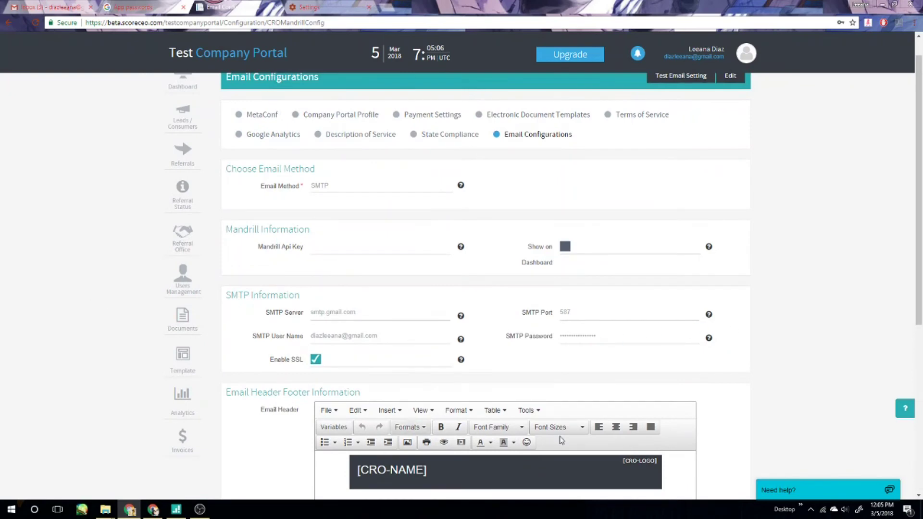
pyautogui.scroll(-6, 615, 337)
pyautogui.scroll(7, 615, 333)
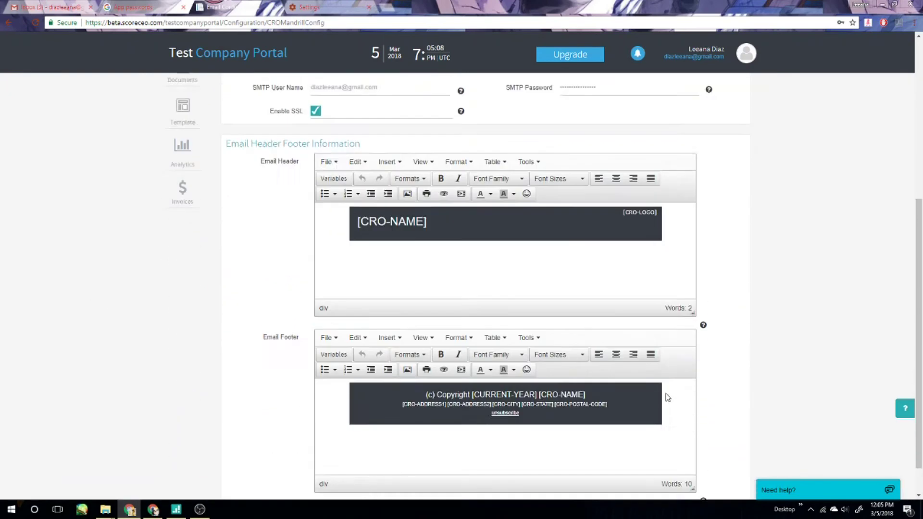
pyautogui.click(747, 53)
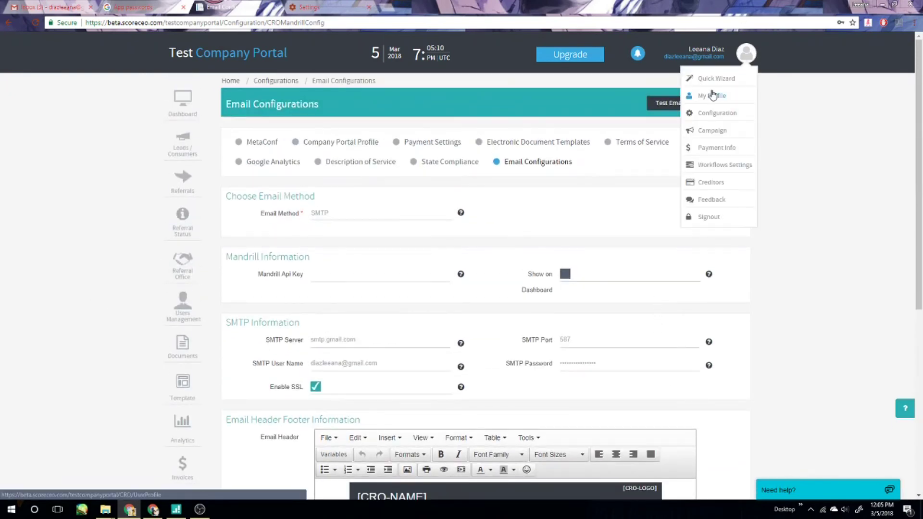
pyautogui.click(725, 79)
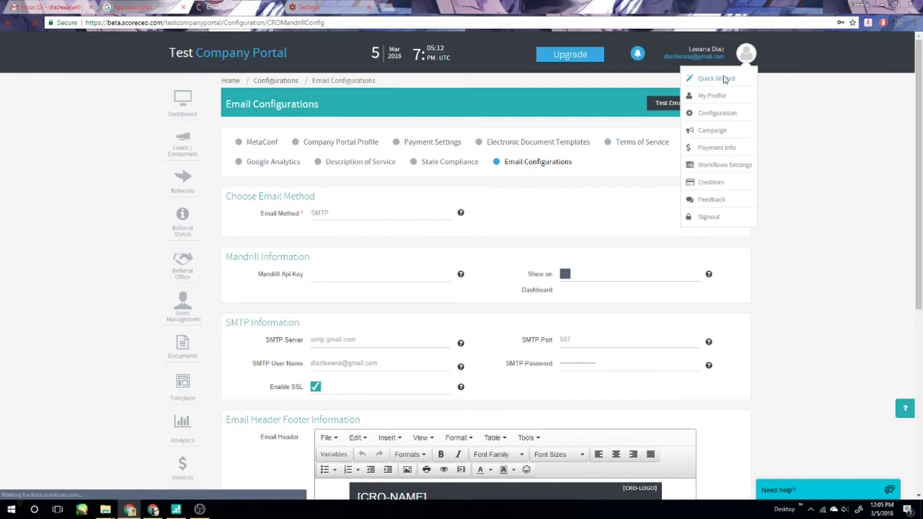
# Put the company profile into edit mode at its empty Facebook/Twitter fields, then start a blank tab.
pyautogui.scroll(-3, 491, 305)
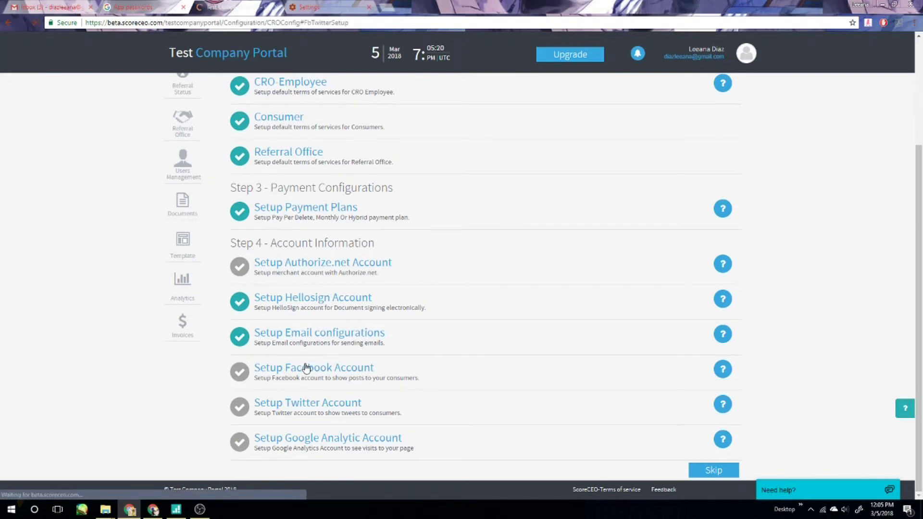
pyautogui.scroll(3, 641, 323)
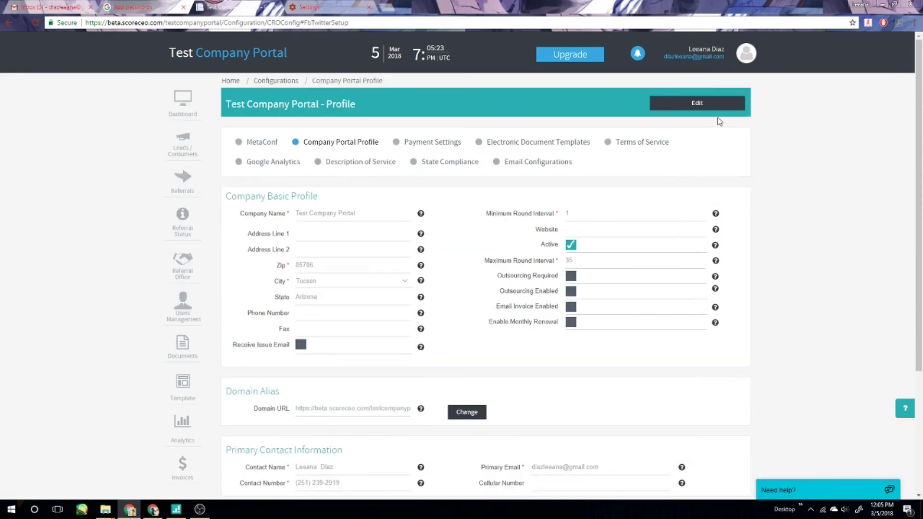
pyautogui.click(697, 103)
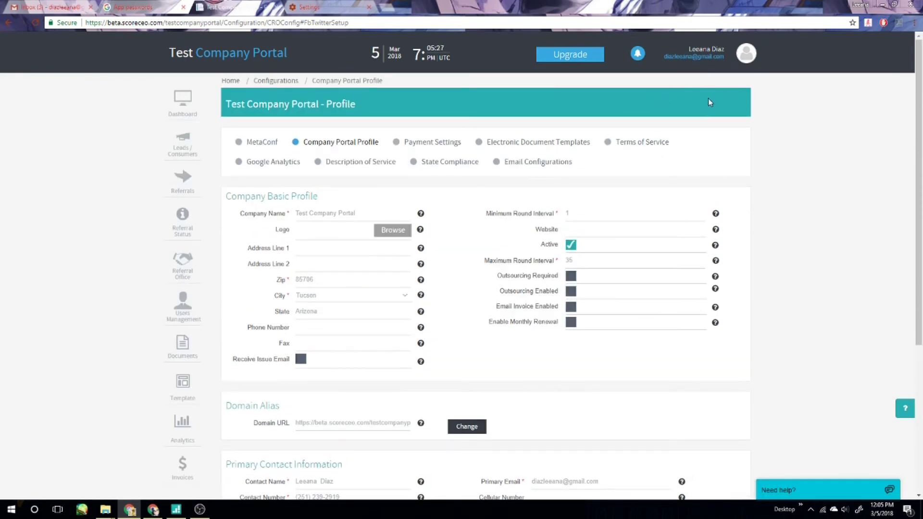
pyautogui.scroll(-5, 765, 169)
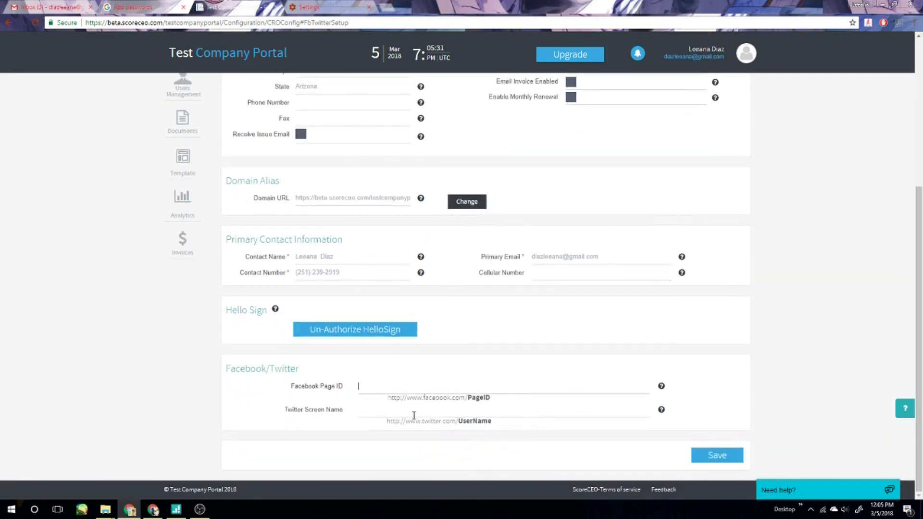
pyautogui.click(383, 8)
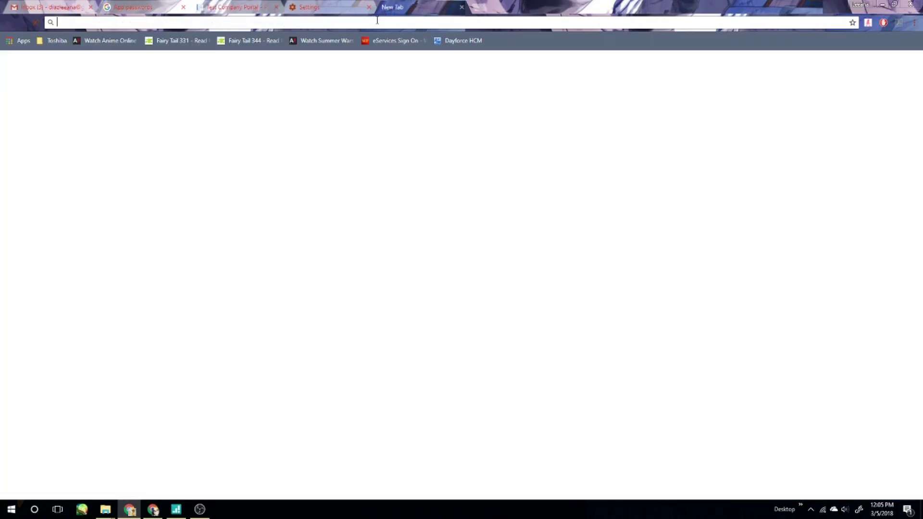
# Find the CRO Test Site Facebook page, select its page ID CROFORTEST in the address, and return to the portal.
pyautogui.write('facebook.com/CROFORTEST/')
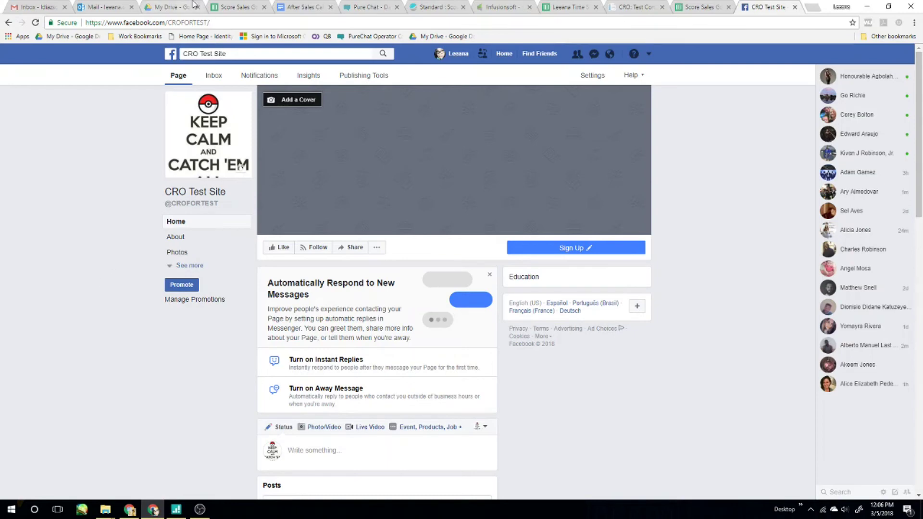
pyautogui.doubleClick(188, 22)
pyautogui.hotkey('ctrl', 'c')
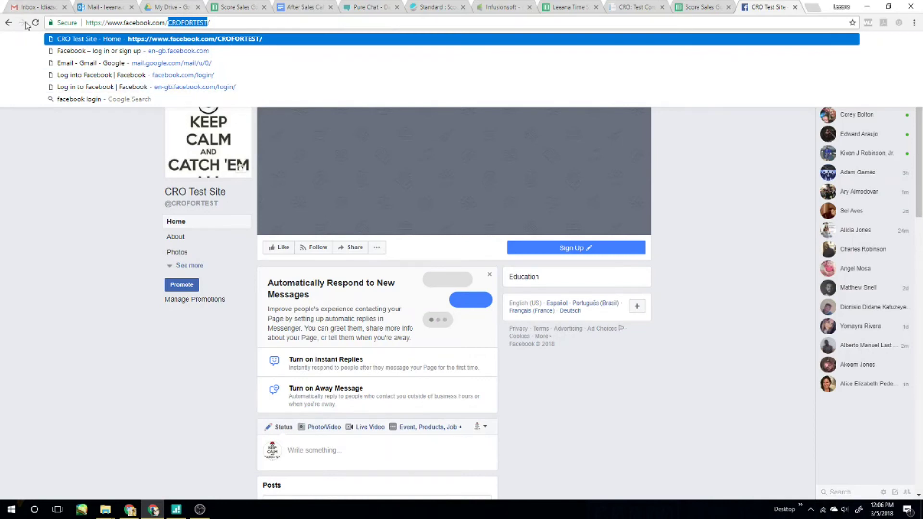
pyautogui.hotkey('alt', 'Tab')
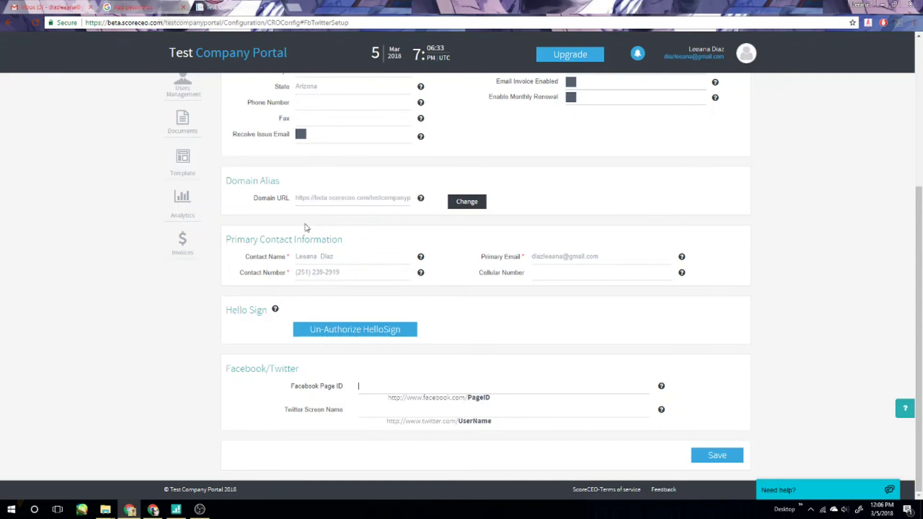
# Enter CROFORTEST as both the Facebook Page ID and Twitter Screen Name, and save the profile.
pyautogui.hotkey('ctrl', 'v')
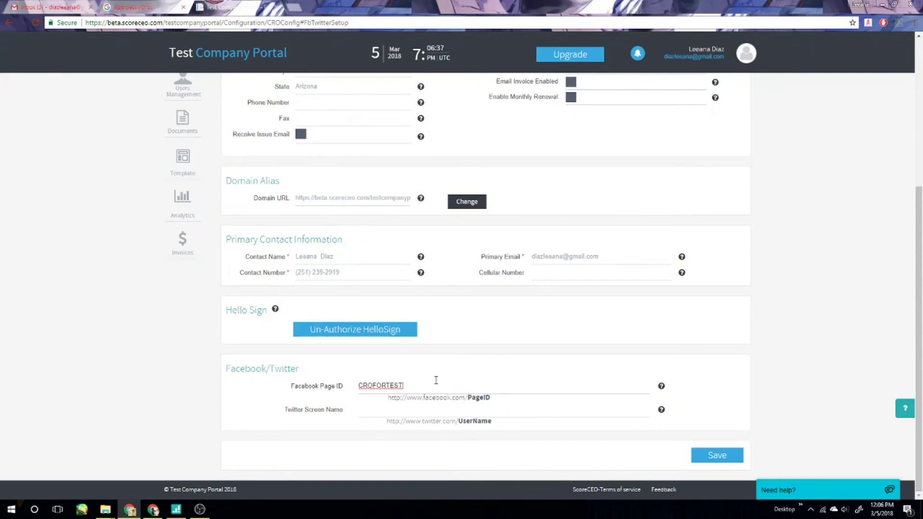
pyautogui.click(489, 412)
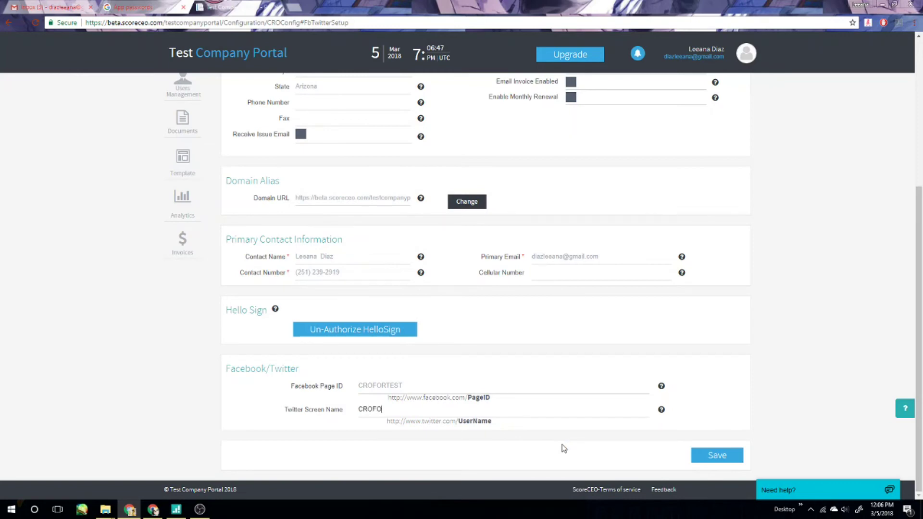
pyautogui.write('TEST')
pyautogui.click(708, 462)
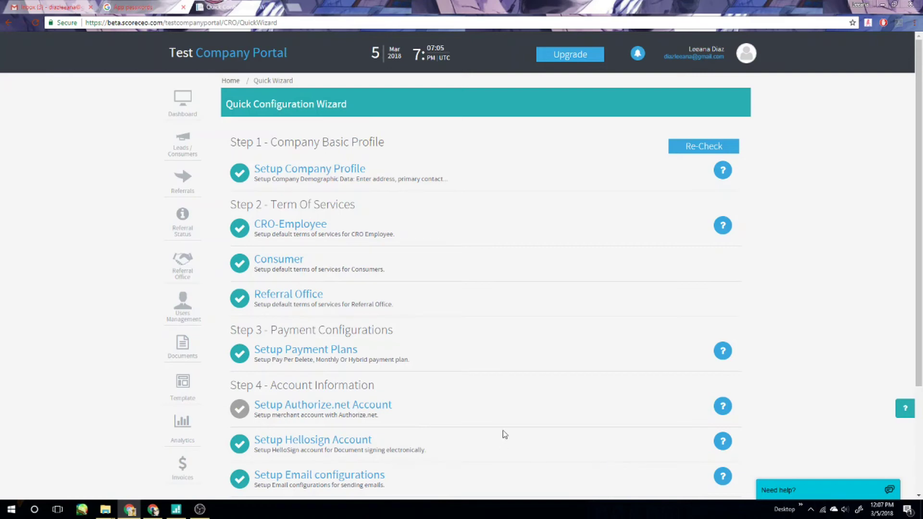
# Open the Google Analytics account setup and turn on Show on Dashboard.
pyautogui.scroll(-3, 503, 428)
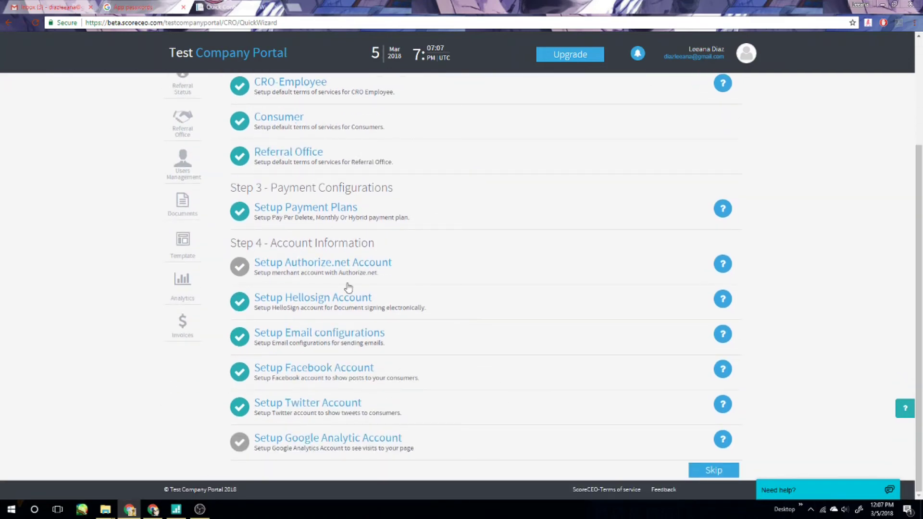
pyautogui.click(346, 440)
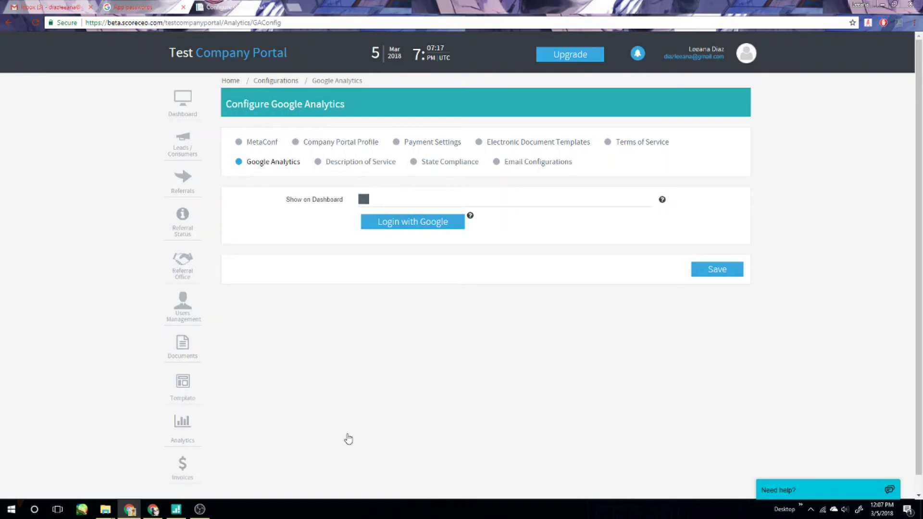
pyautogui.click(364, 199)
# Sign in with the Google account and allow the portal access to Analytics data.
pyautogui.click(398, 223)
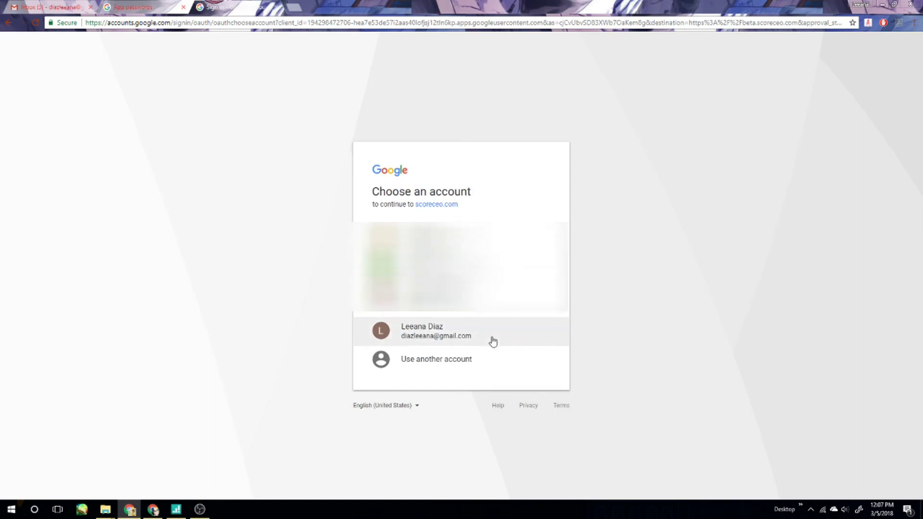
pyautogui.click(492, 341)
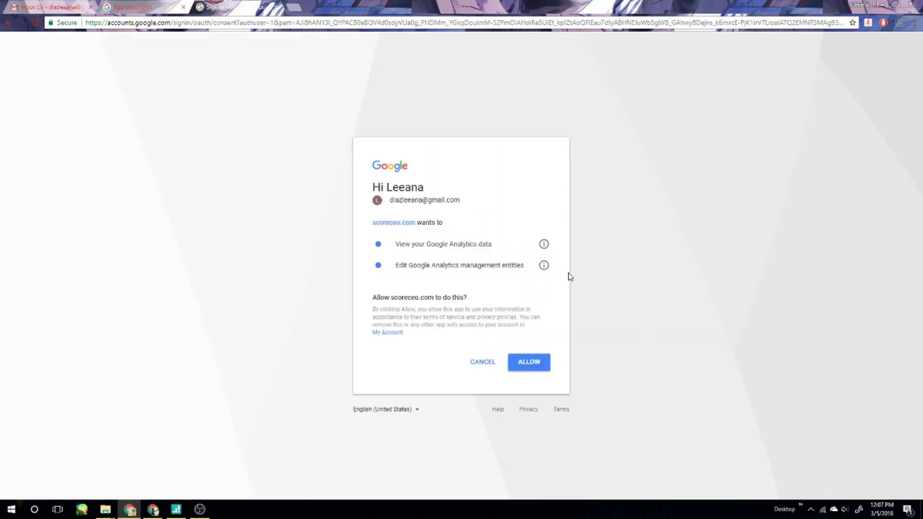
pyautogui.click(528, 363)
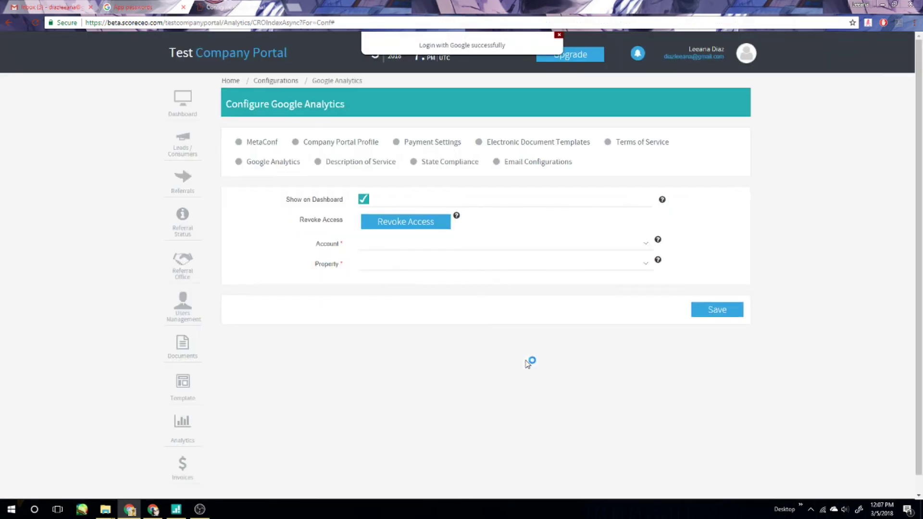
pyautogui.click(647, 243)
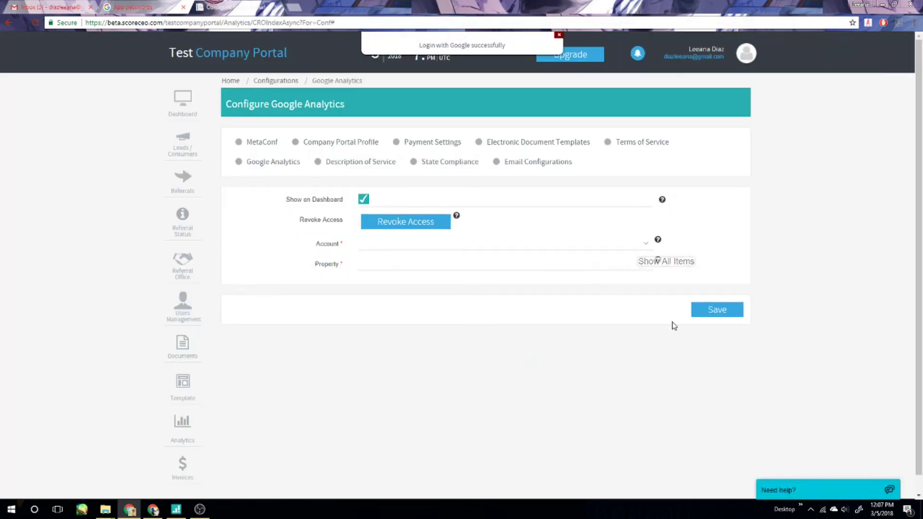
pyautogui.click(297, 10)
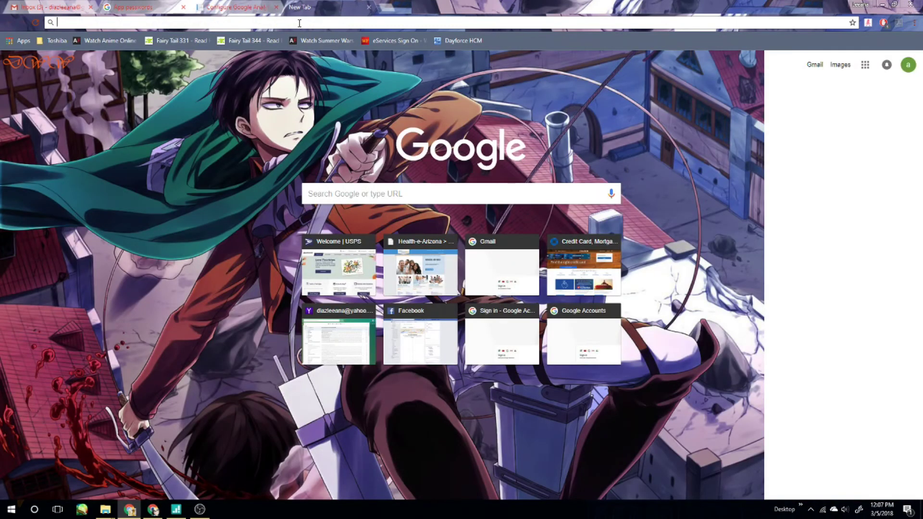
# Search 'Google Analitycs' in a fresh tab and open the analytics.google.com result.
pyautogui.hotkey('ctrl', 'w')
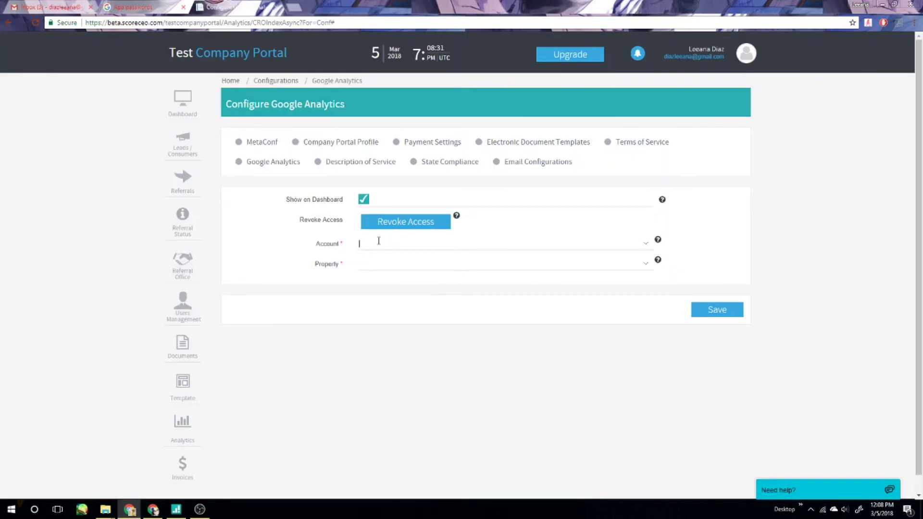
pyautogui.click(294, 7)
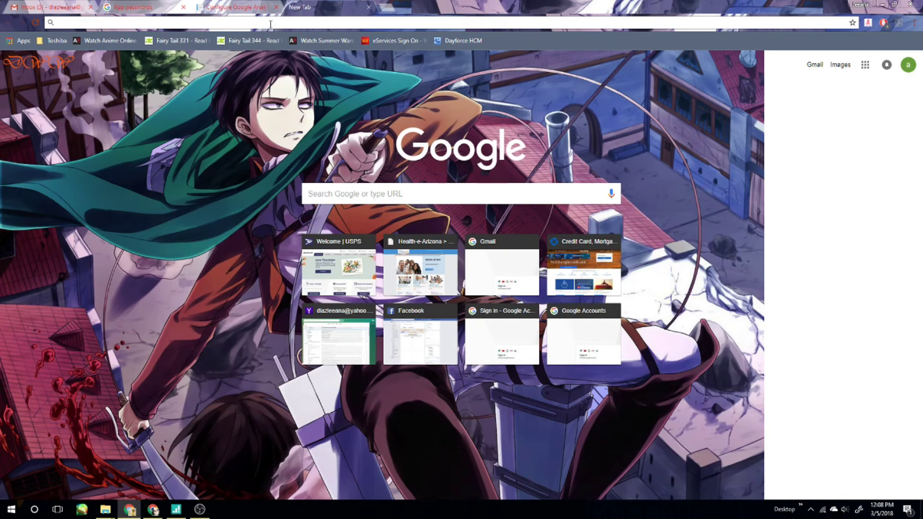
pyautogui.write('Google An')
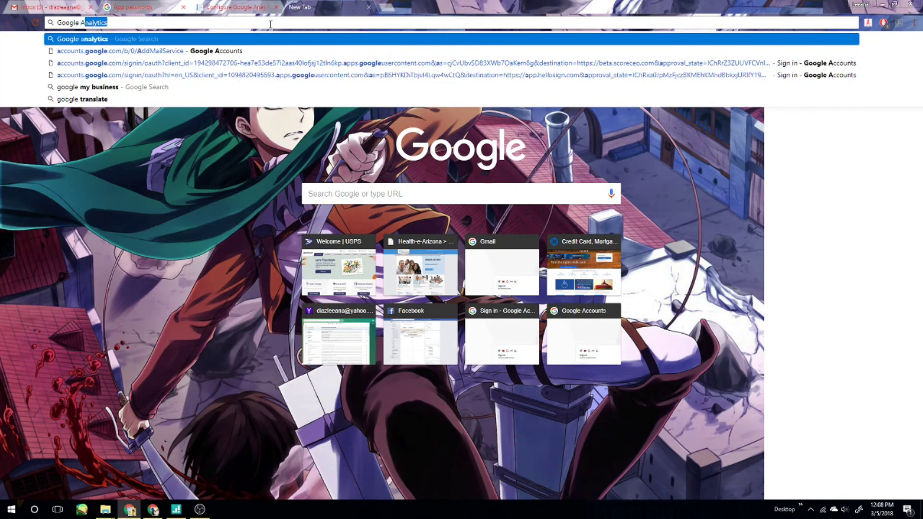
pyautogui.write('ality')
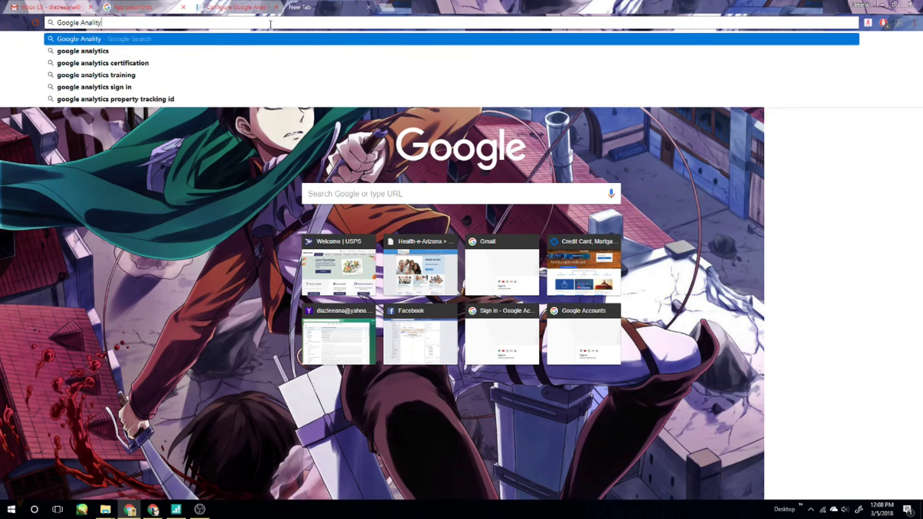
pyautogui.write('cs')
pyautogui.press('Return')
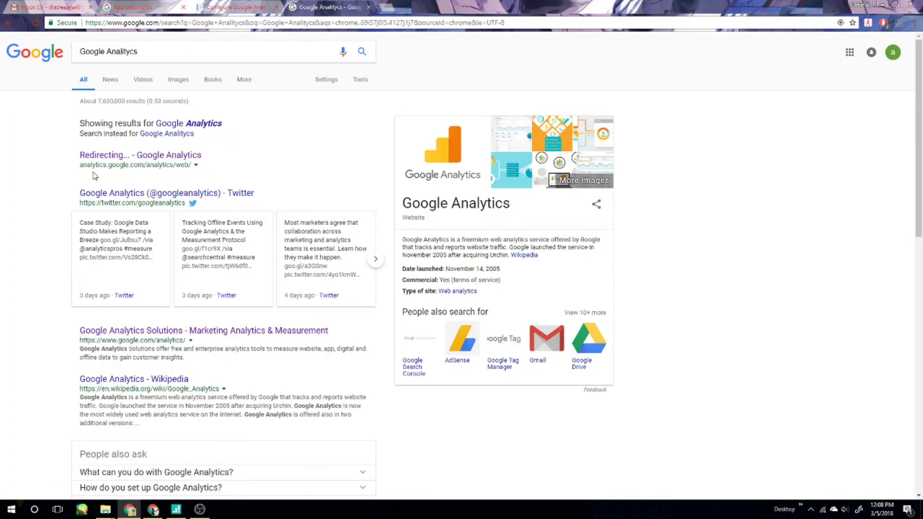
pyautogui.click(171, 155)
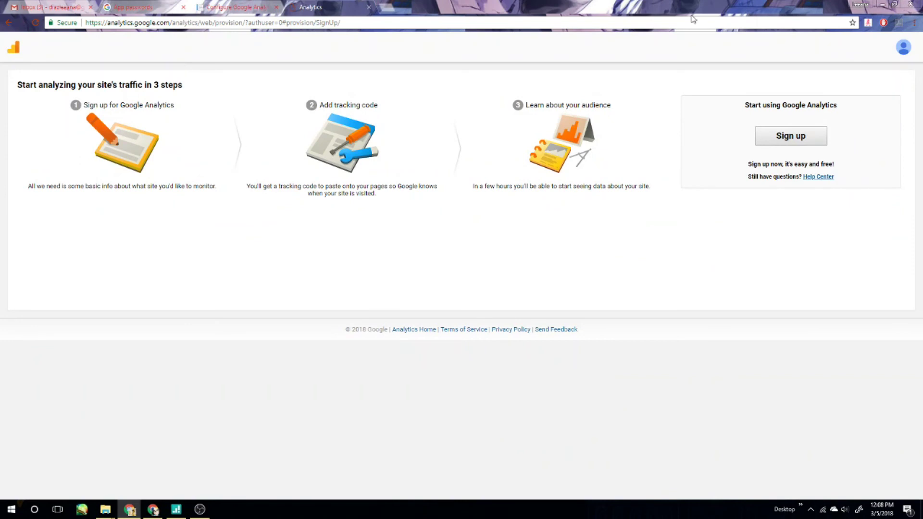
# Switch to the other Google account and start the Google Analytics sign-up.
pyautogui.click(905, 48)
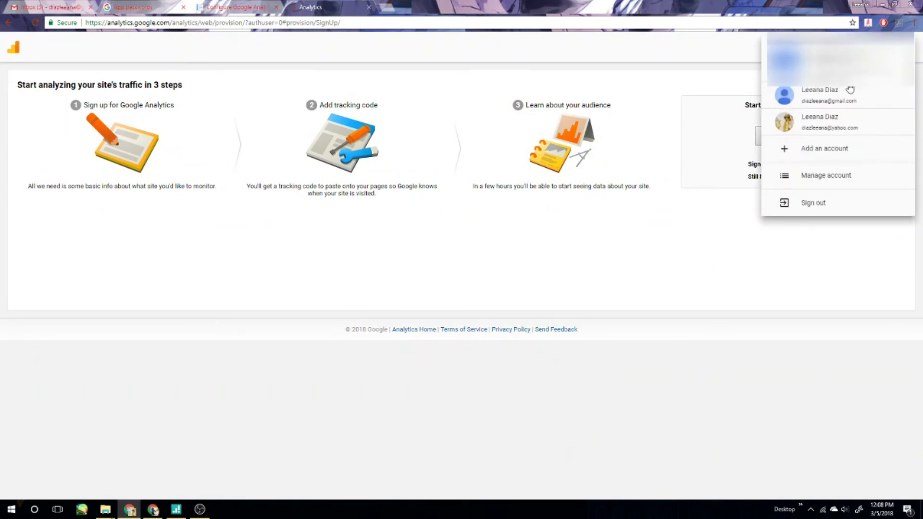
pyautogui.click(847, 97)
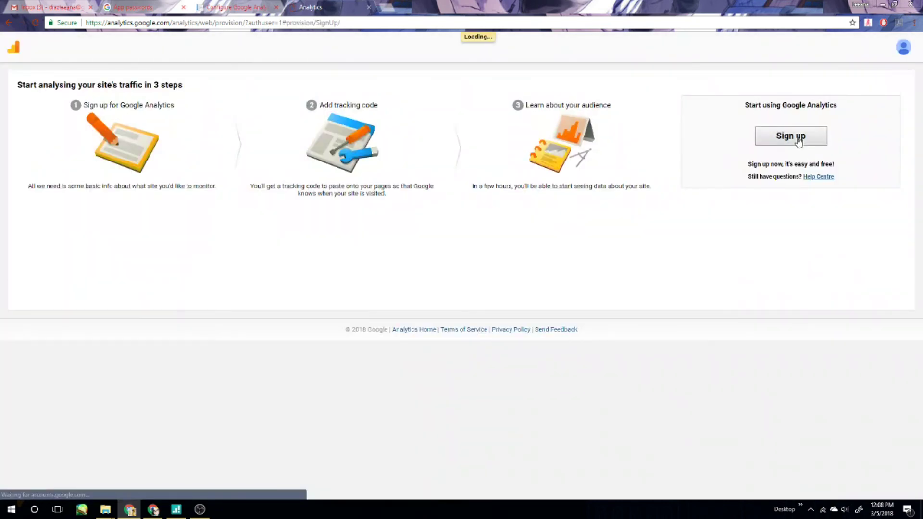
pyautogui.click(793, 136)
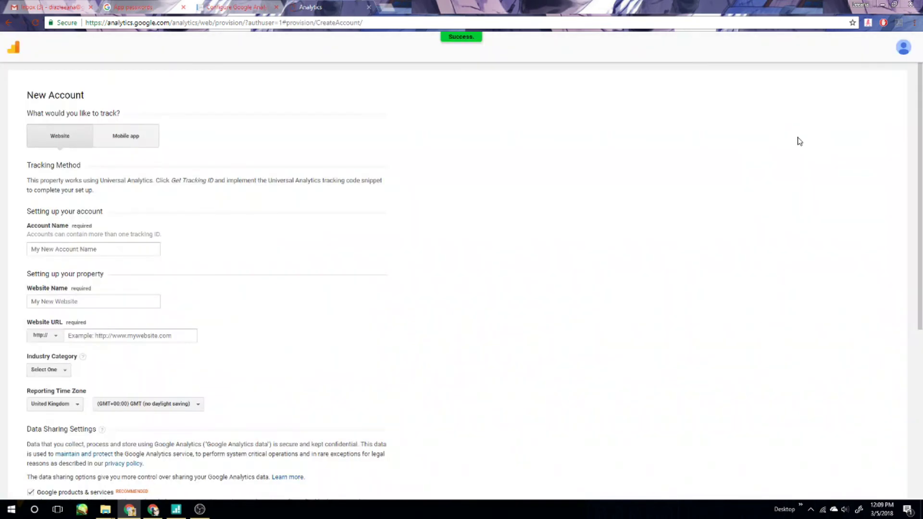
pyautogui.scroll(-2, 154, 190)
pyautogui.click(120, 153)
pyautogui.write('Website')
pyautogui.press('Tab')
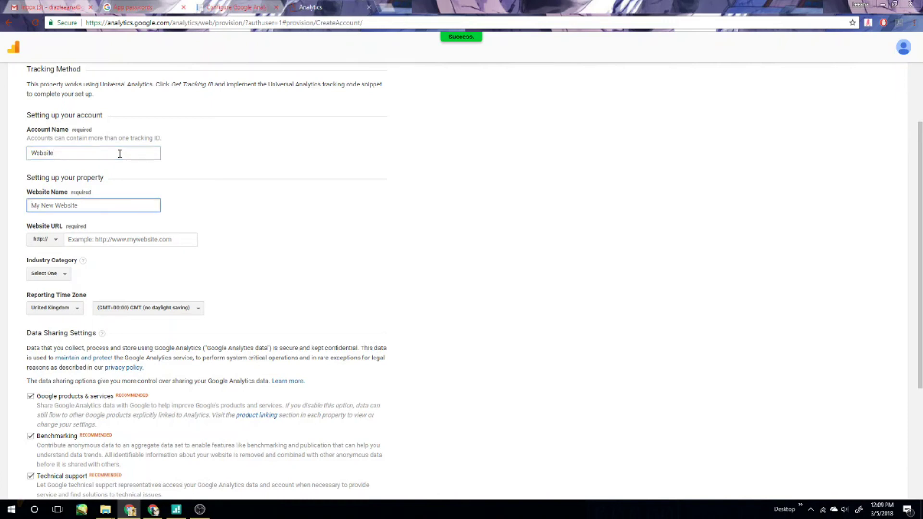
pyautogui.write('TROFORTEST')
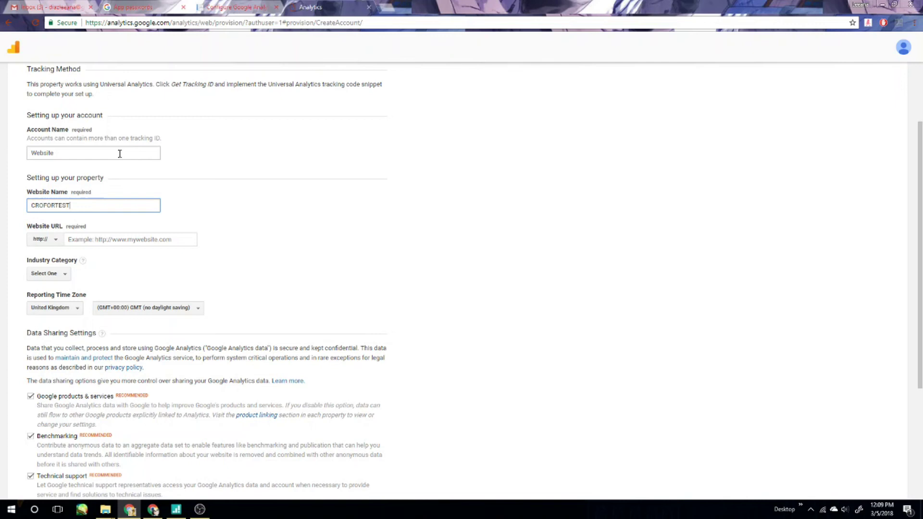
pyautogui.click(121, 240)
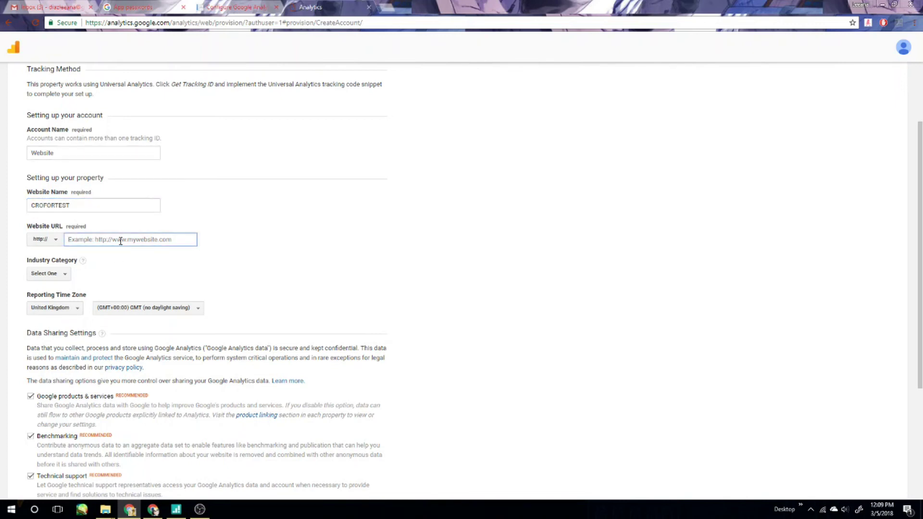
pyautogui.write('www.CROFORTEST.com')
# Set the industry category to Other.
pyautogui.click(56, 274)
pyautogui.scroll(-3, 93, 310)
pyautogui.scroll(-5, 91, 310)
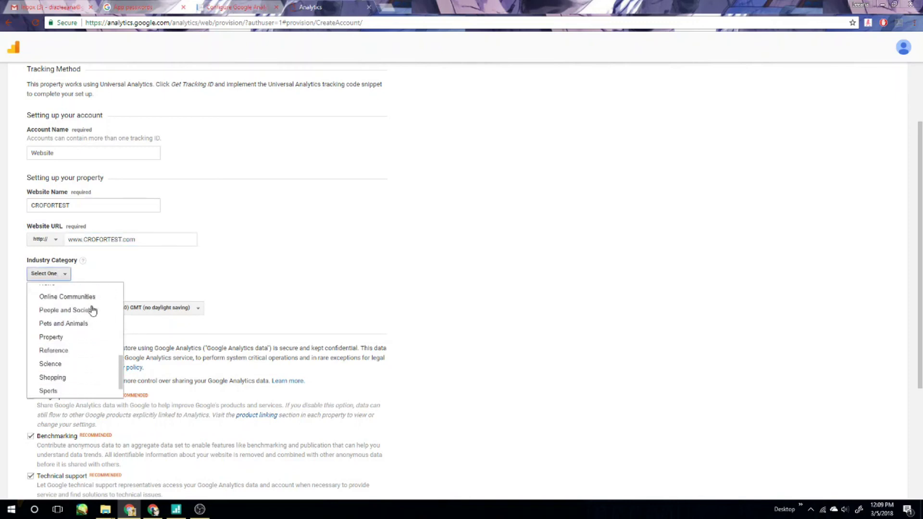
pyautogui.click(65, 392)
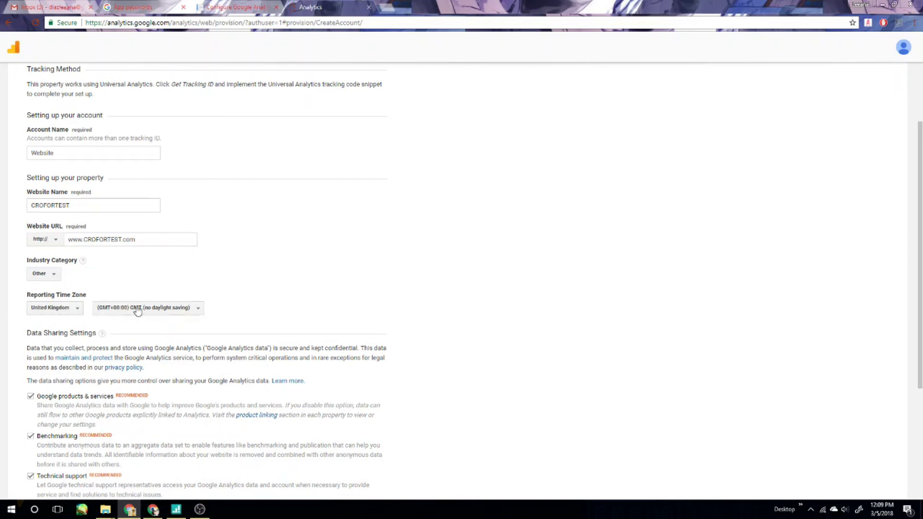
# Set the reporting time zone to United States, (GMT-07:00) Mountain Time - Arizona.
pyautogui.click(67, 312)
pyautogui.scroll(-10, 94, 356)
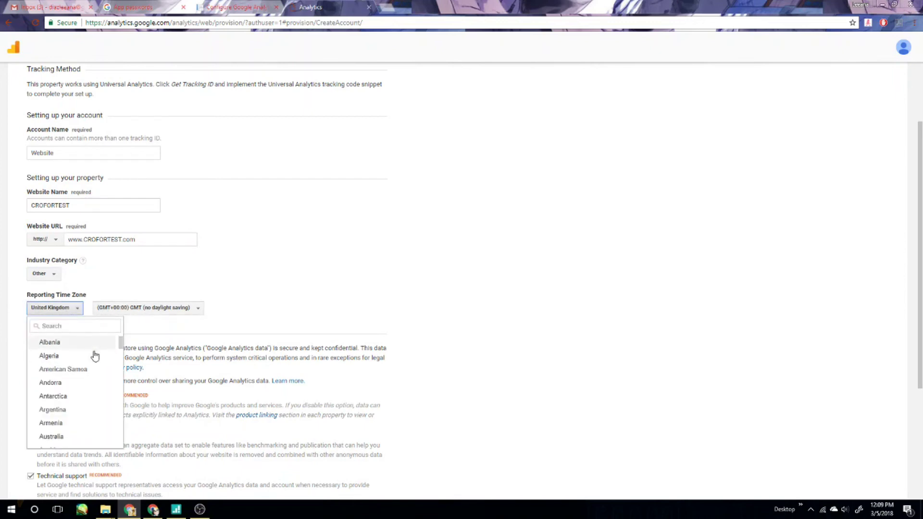
pyautogui.click(60, 326)
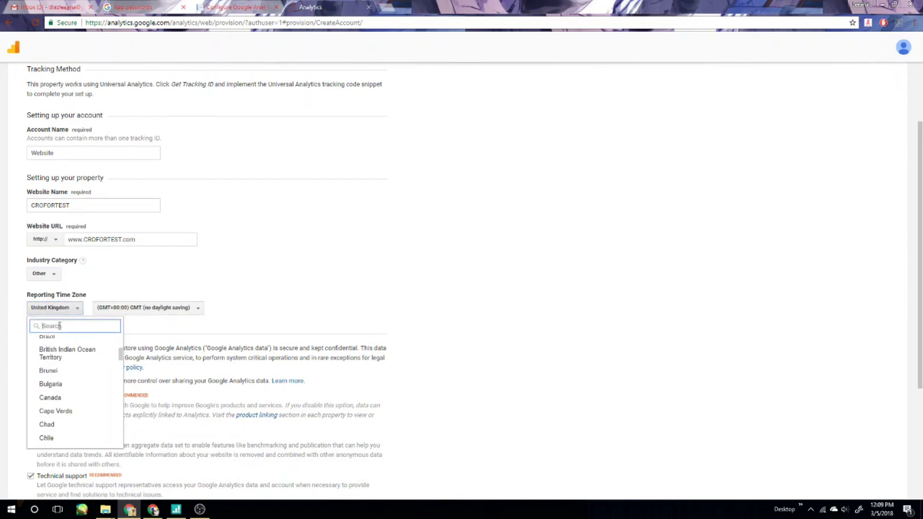
pyautogui.write('USA')
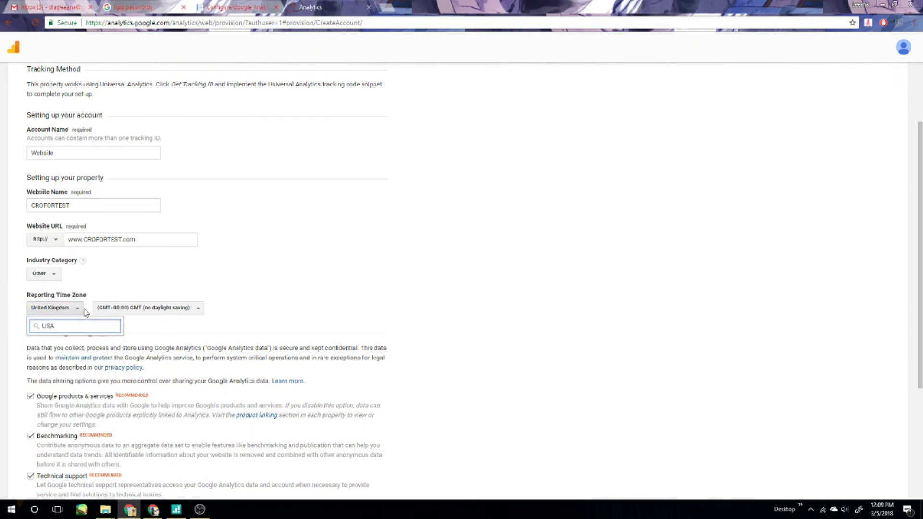
pyautogui.press('BackSpace')
pyautogui.press('BackSpace')
pyautogui.press('BackSpace')
pyautogui.write('Unite')
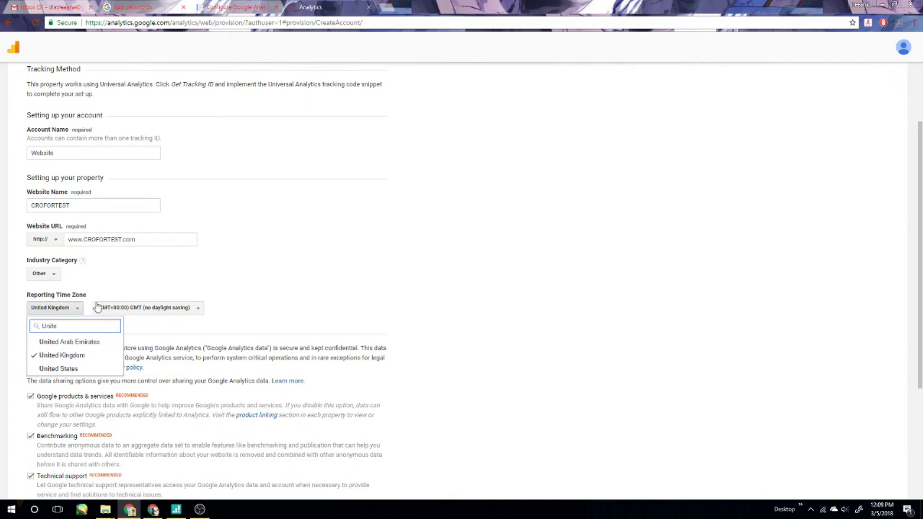
pyautogui.click(96, 369)
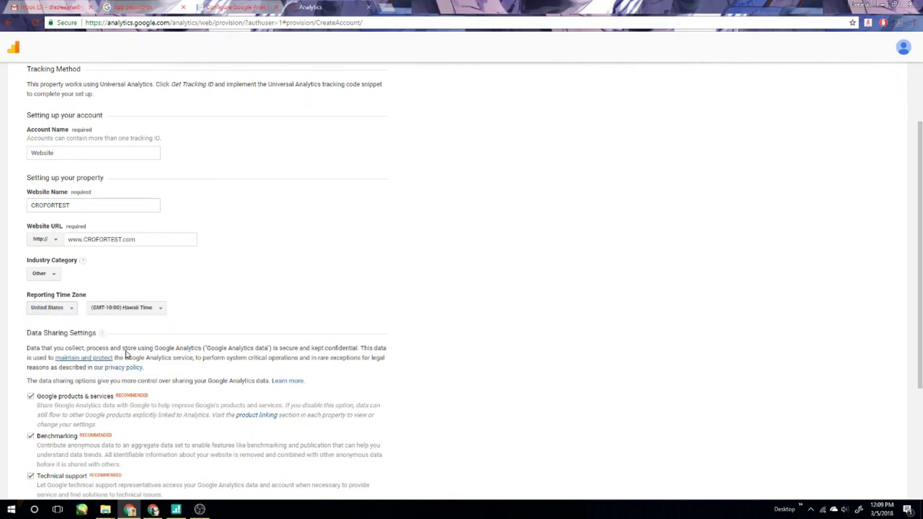
pyautogui.click(136, 310)
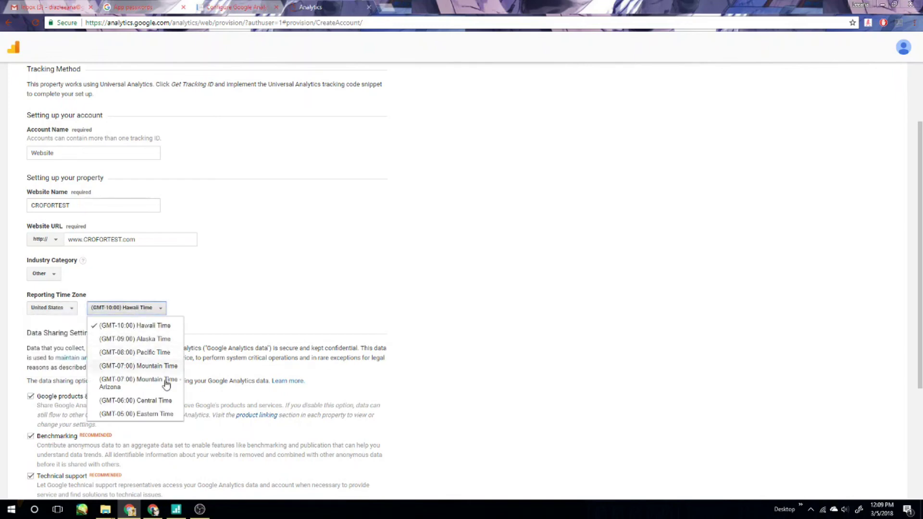
pyautogui.scroll(-1, 165, 372)
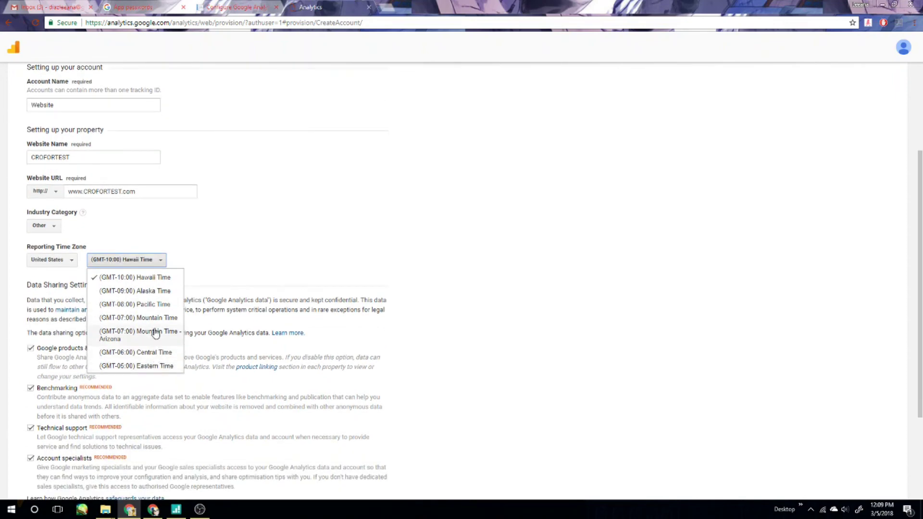
pyautogui.click(154, 321)
pyautogui.click(148, 258)
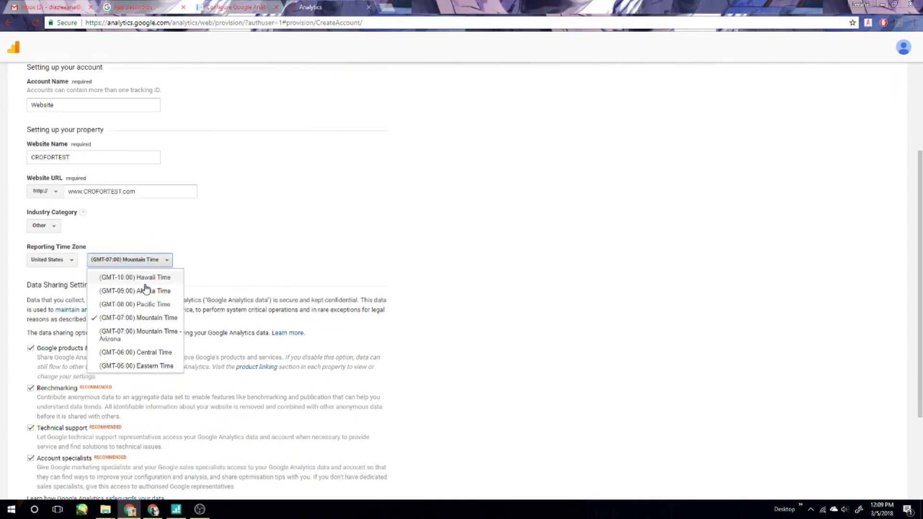
pyautogui.click(143, 339)
pyautogui.scroll(-3, 304, 257)
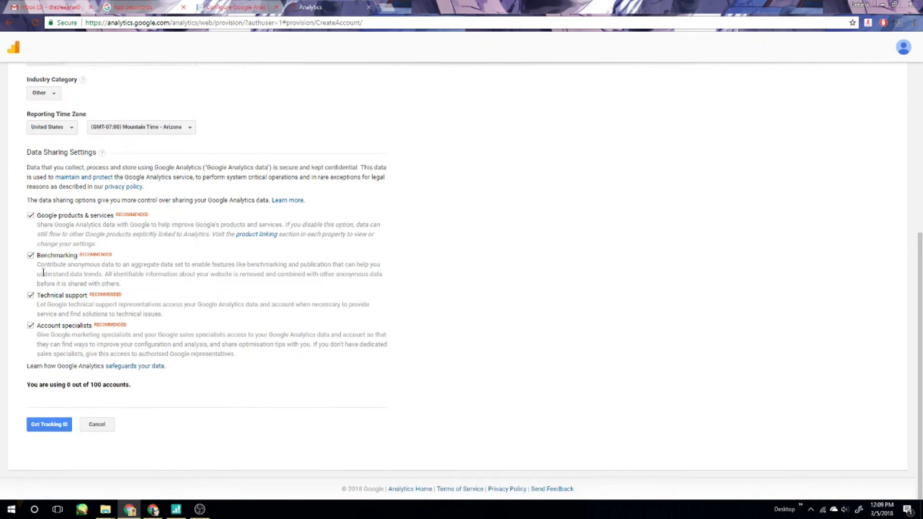
# Request a tracking ID and accept the Google Analytics terms of service.
pyautogui.click(48, 427)
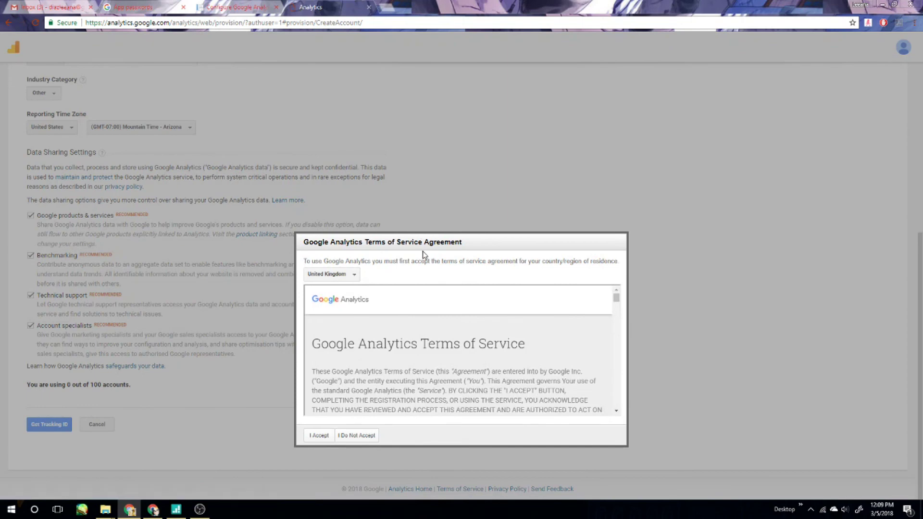
pyautogui.moveTo(424, 242); pyautogui.dragTo(369, 110)
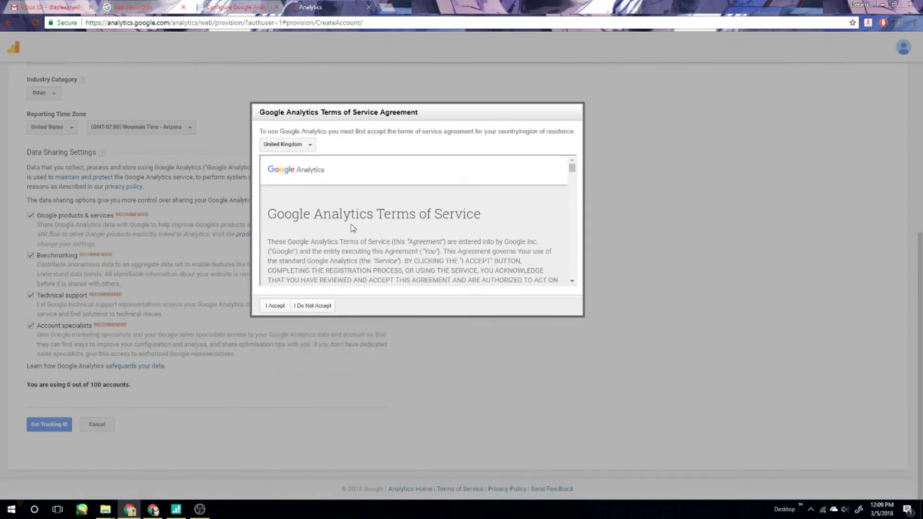
pyautogui.click(266, 307)
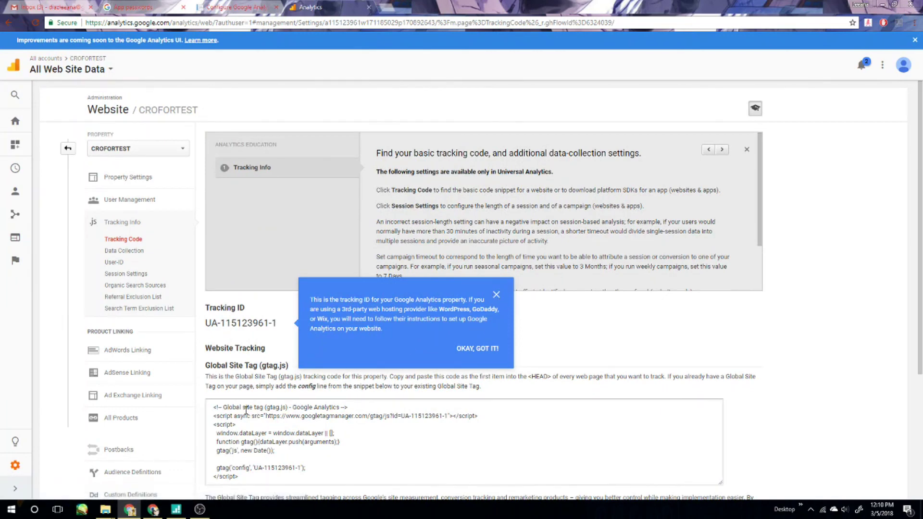
# Select the CROFORTEST tracking ID and the gtag.js tracking code snippet.
pyautogui.doubleClick(234, 326)
pyautogui.click(218, 324)
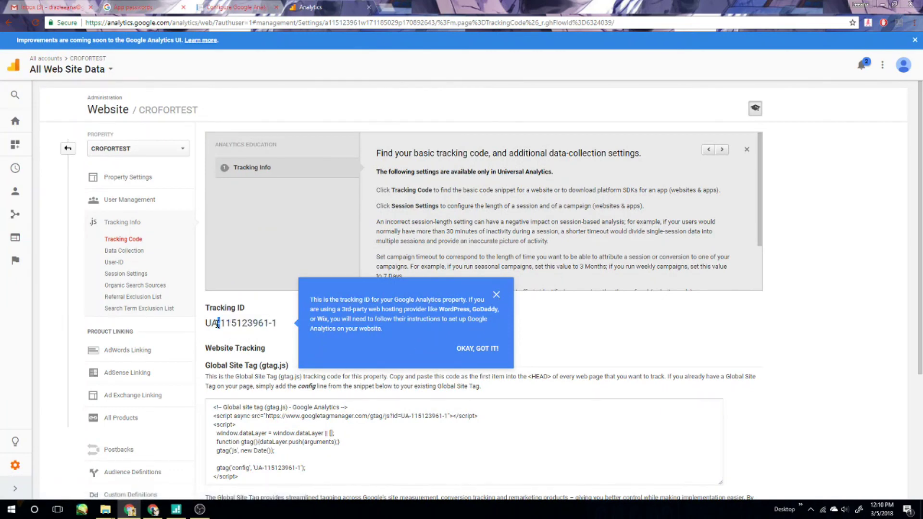
pyautogui.tripleClick(227, 328)
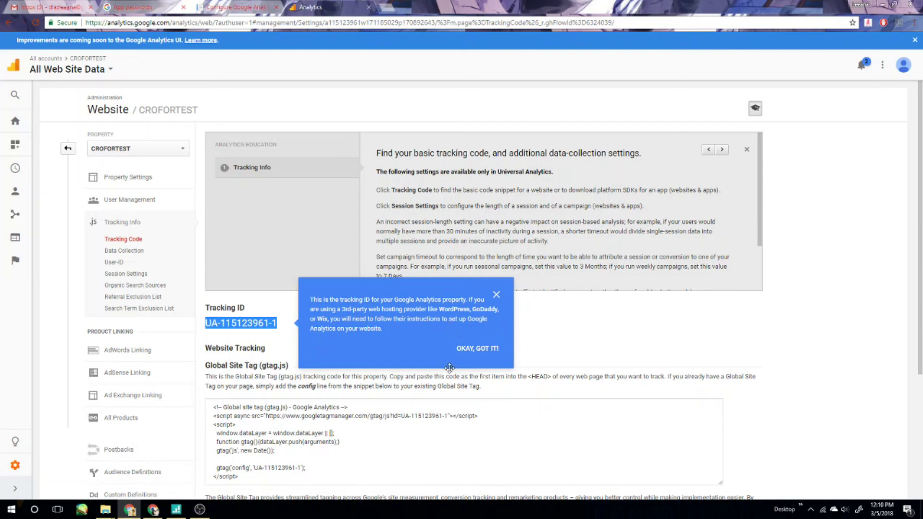
pyautogui.moveTo(212, 408); pyautogui.dragTo(239, 475)
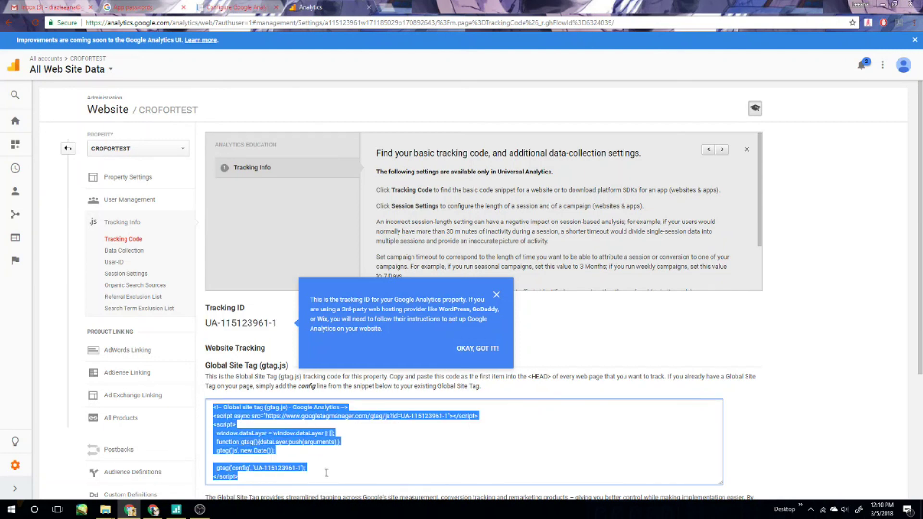
pyautogui.click(371, 468)
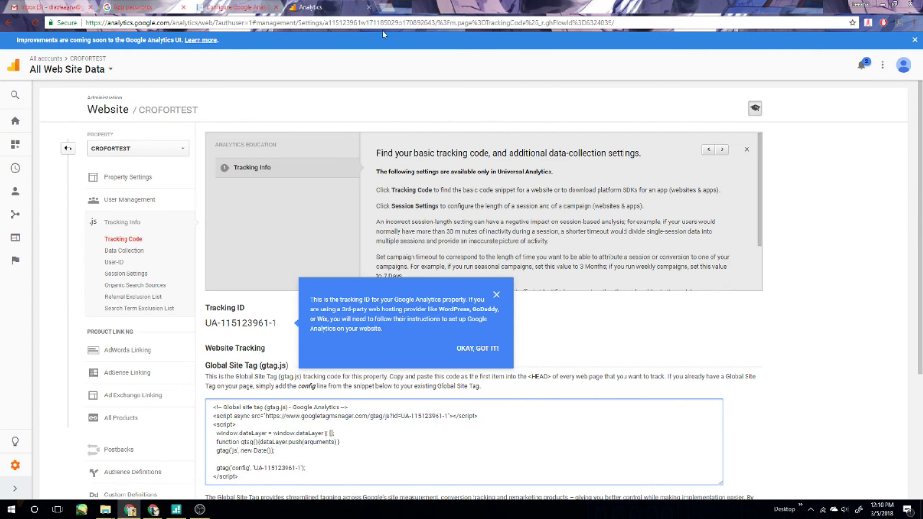
# Choose account Website and property CROFORTEST in the portal's Google Analytics configuration and save.
pyautogui.click(214, 7)
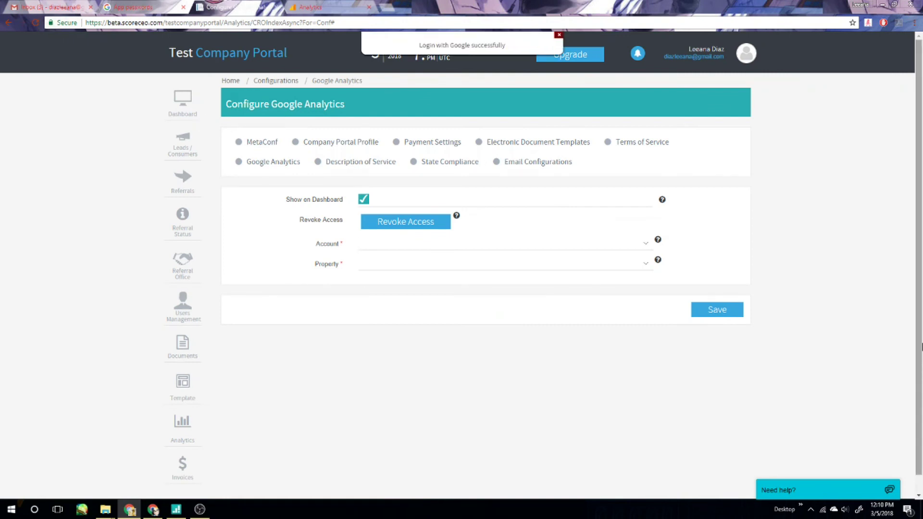
pyautogui.click(645, 243)
pyautogui.click(553, 257)
pyautogui.click(643, 268)
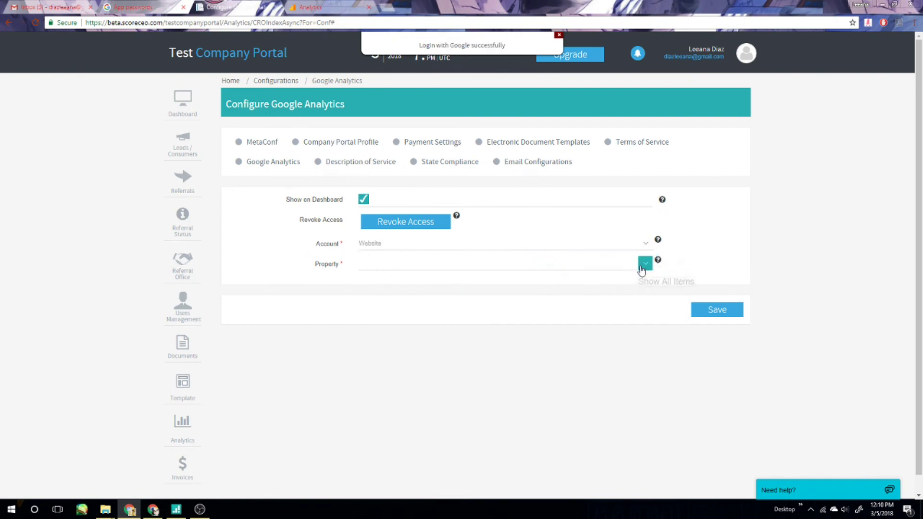
pyautogui.click(527, 276)
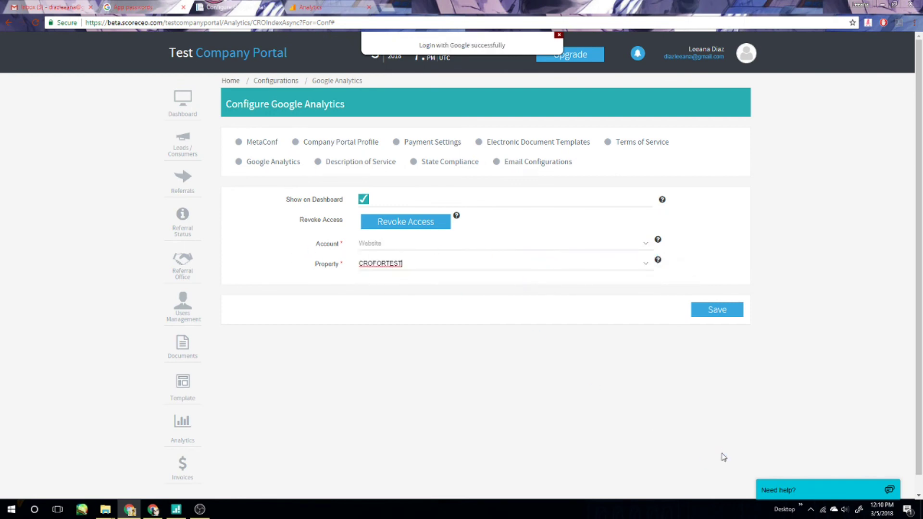
pyautogui.click(714, 316)
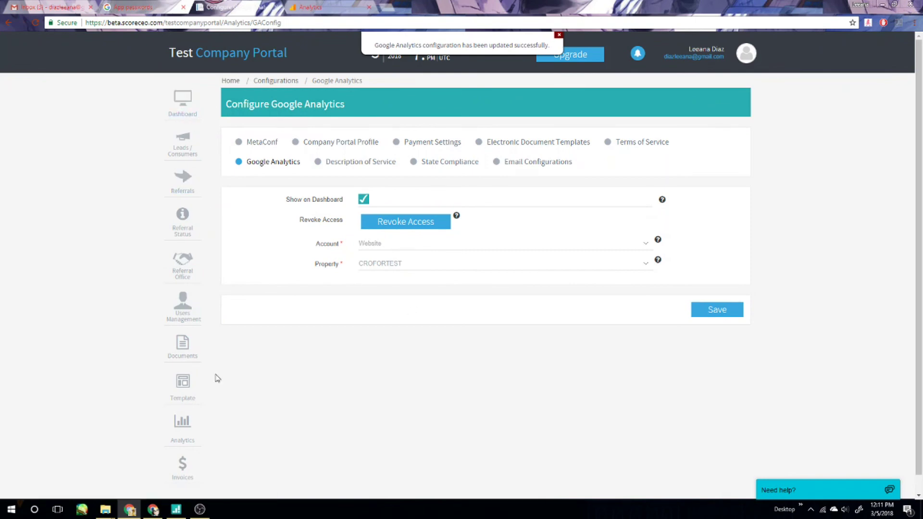
pyautogui.click(182, 423)
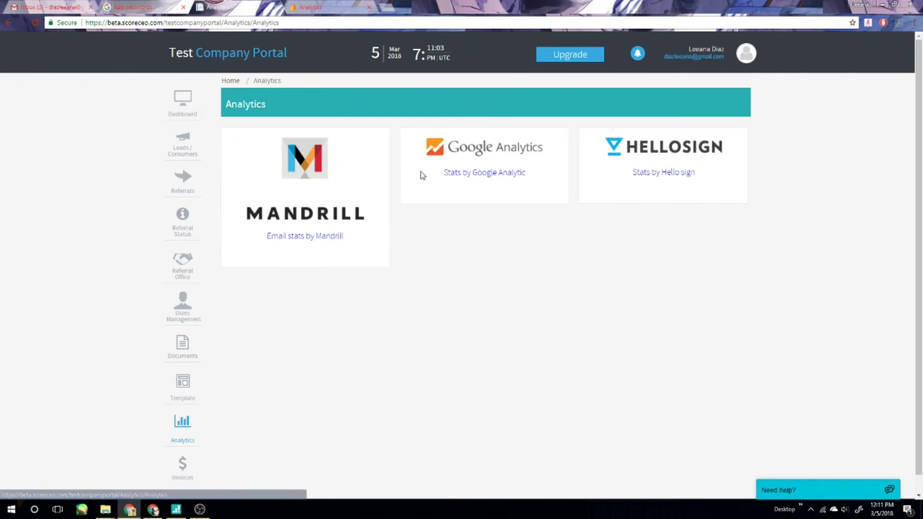
# View Stats by Google Analytic, check the new Page Visitors panel on the dashboard, and expand Need help.
pyautogui.click(492, 176)
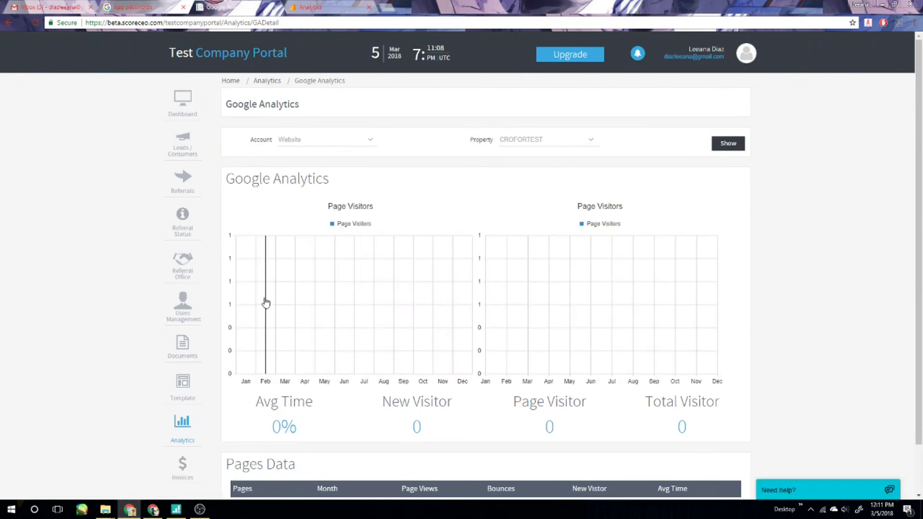
pyautogui.click(179, 99)
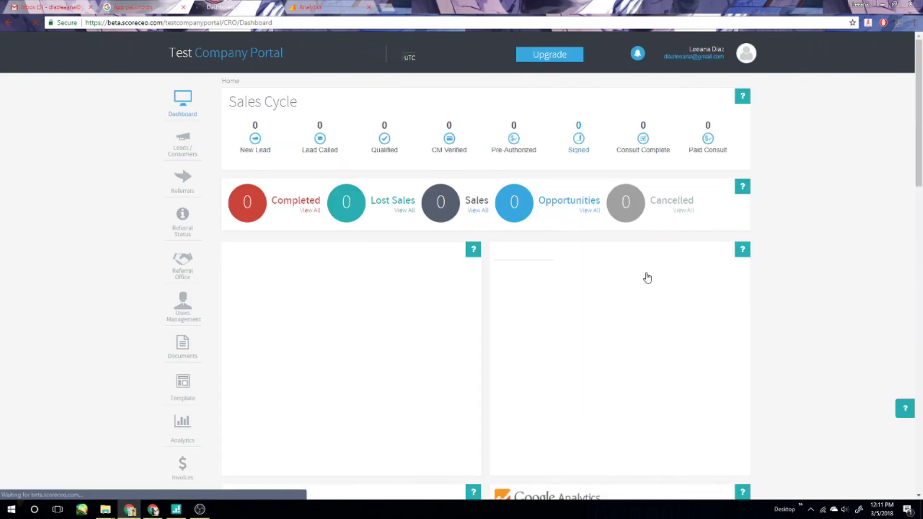
pyautogui.scroll(-7, 724, 325)
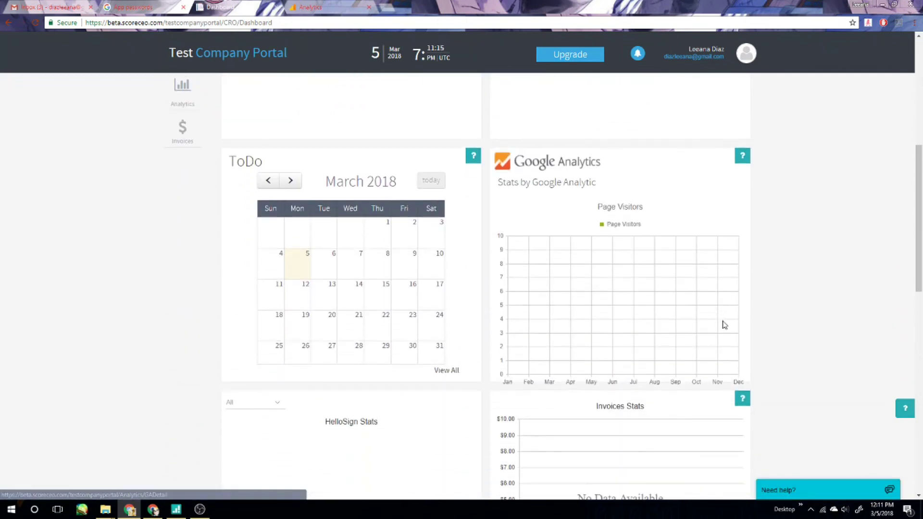
pyautogui.scroll(-1, 724, 324)
pyautogui.scroll(3, 821, 355)
pyautogui.scroll(-1, 824, 357)
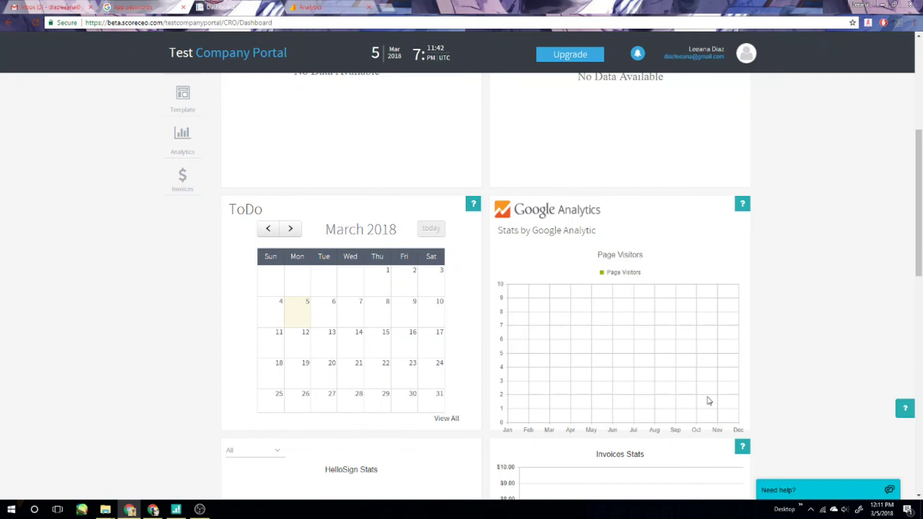
pyautogui.click(781, 491)
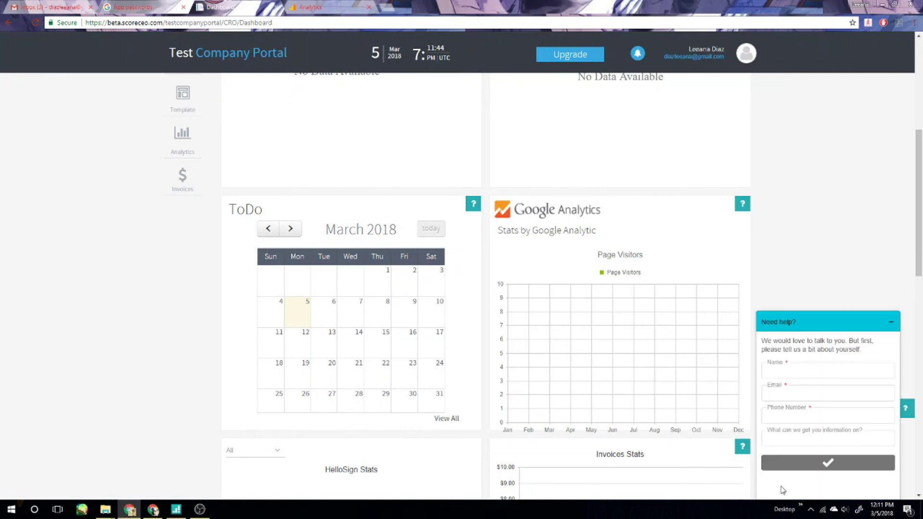